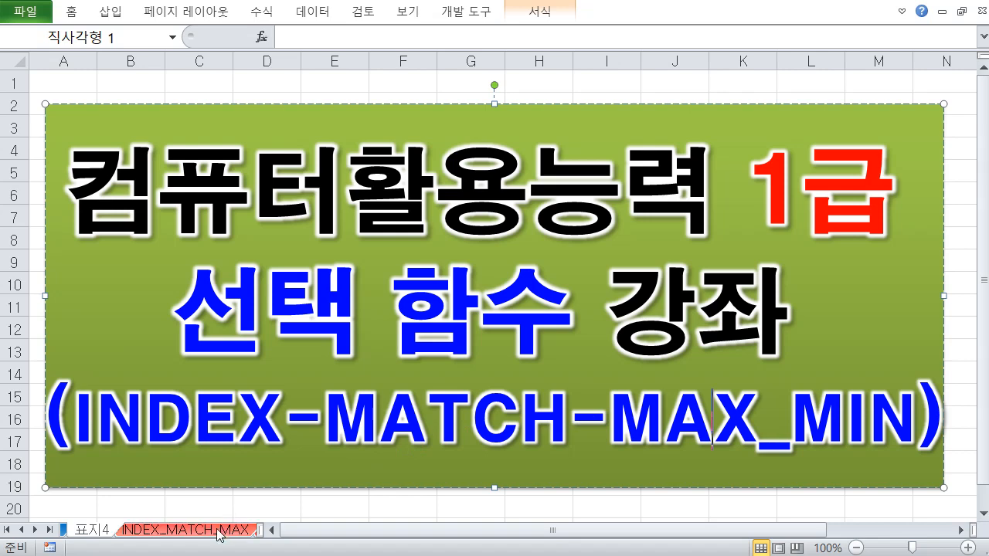
Step: Open the INDEX_MATCH_MAX sheet and set its zoom to 120%
left_click(219, 531)
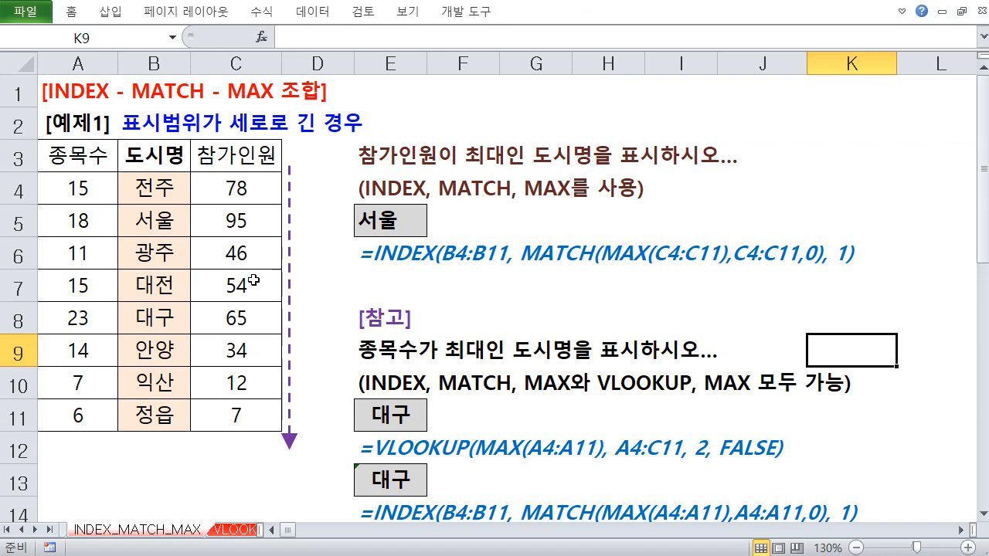
left_click(833, 548)
left_click(863, 461)
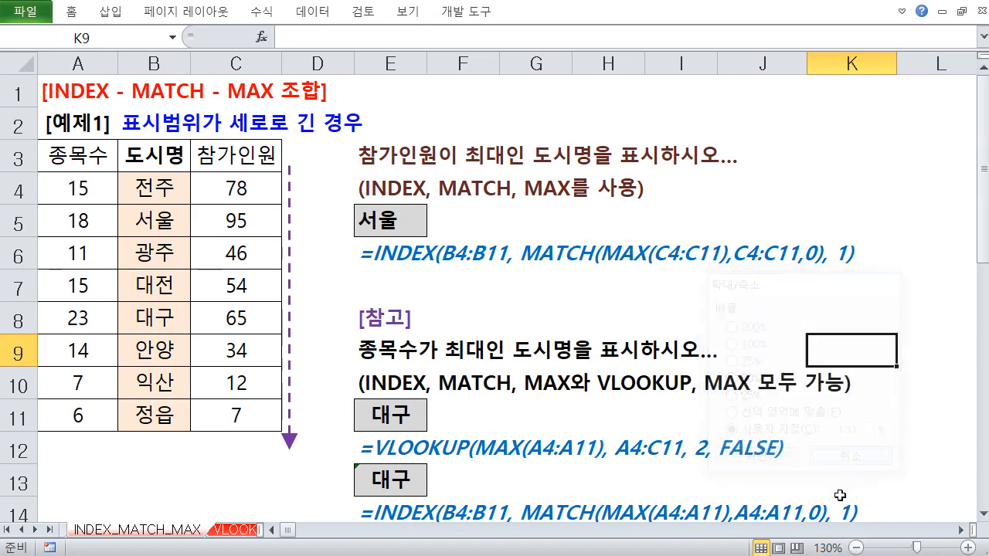
left_click(856, 548)
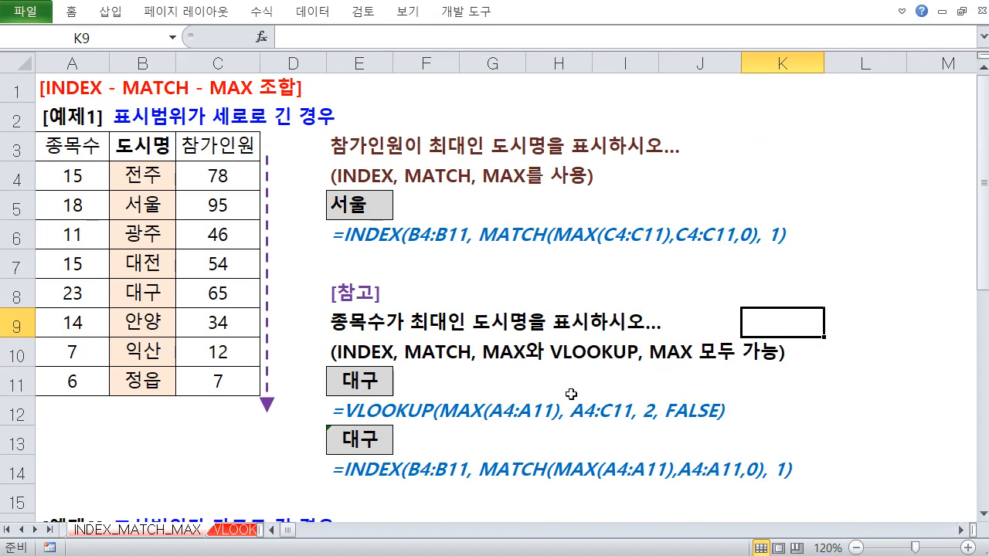
left_click(517, 378)
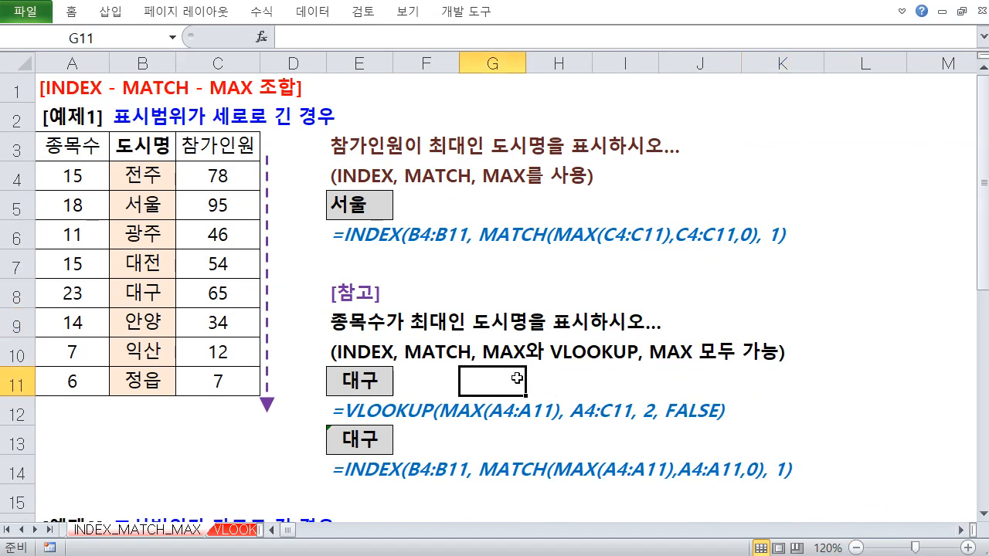
Step: Enlarge the font of the title "[INDEX - MATCH - MAX 조합]" in cell A1
left_click(62, 93)
left_click(71, 11)
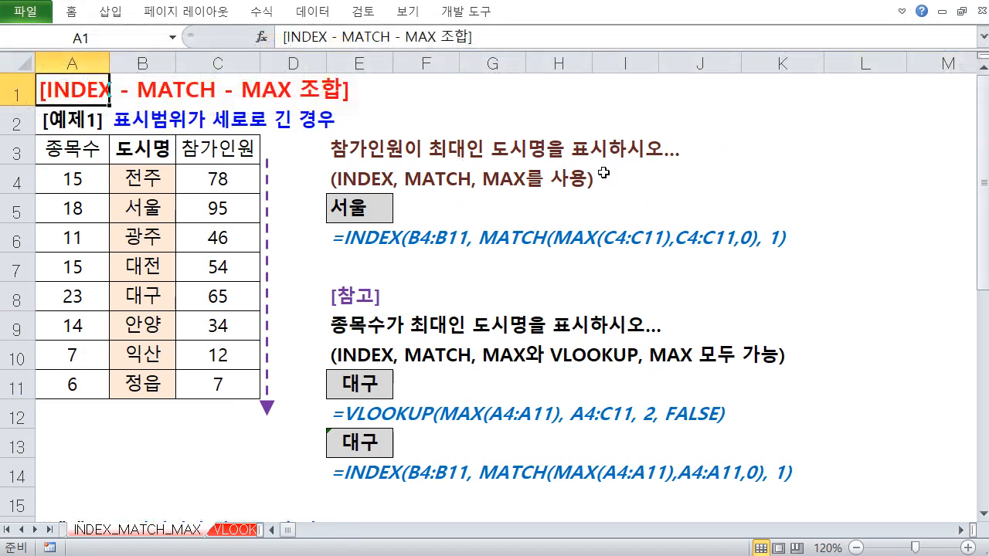
left_click(699, 177)
Step: Select the 종목수, 참가인원 and 도시명 columns one after another, each from row 3 to row 11
left_click_drag(77, 150, 75, 371)
left_click_drag(227, 148, 216, 374)
left_click_drag(142, 153, 136, 375)
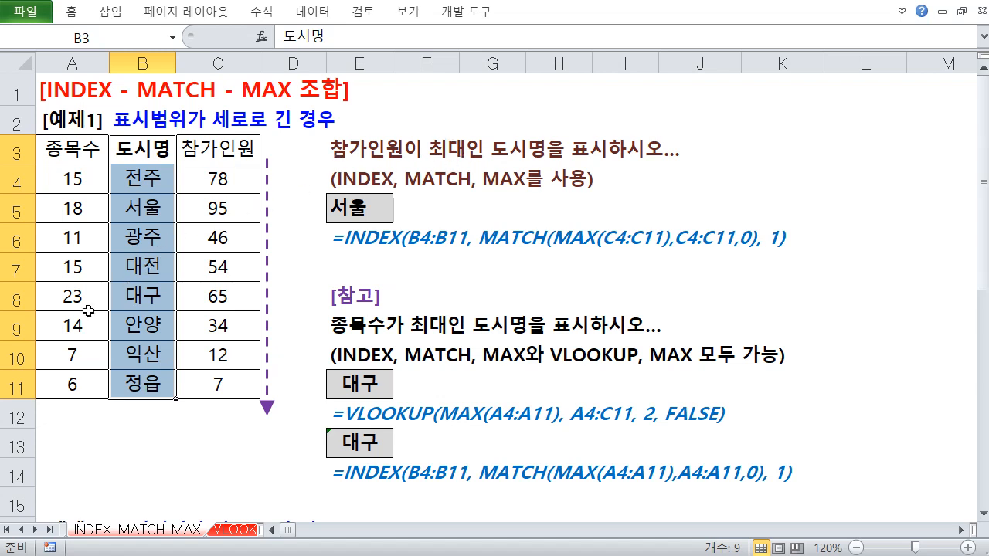
Step: Annotate the screen in red with a box around 23 in A8 and an underline beneath 대구 in B8
key("ctrl+2")
left_click_drag(54, 279, 88, 314)
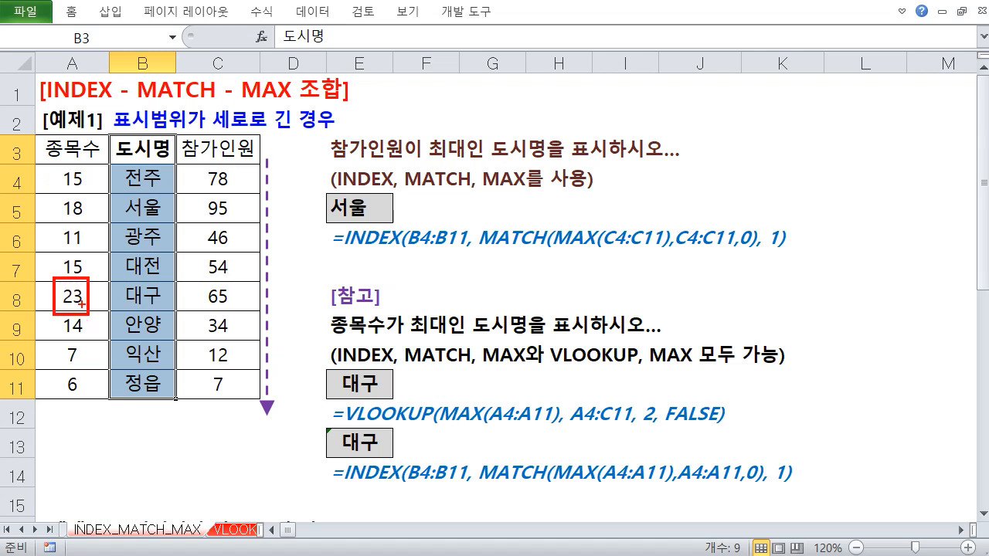
left_click_drag(123, 308, 143, 306)
Step: Draw a red box around the city names in B4:B11 and handwrite the label 표시범위 below it
mouse_move(121, 165)
left_mouse_down()
mouse_move(138, 198)
mouse_move(161, 329)
mouse_move(163, 400)
mouse_move(144, 427)
left_mouse_up()
left_click_drag(151, 420, 150, 426)
mouse_move(137, 429)
left_mouse_down()
mouse_move(155, 426)
mouse_move(147, 436)
left_mouse_up()
left_click_drag(155, 428, 161, 438)
mouse_move(158, 429)
left_mouse_down()
mouse_move(172, 426)
mouse_move(168, 435)
left_mouse_up()
mouse_move(171, 418)
left_mouse_down()
mouse_move(170, 450)
mouse_move(181, 432)
left_mouse_up()
left_click_drag(186, 421, 186, 426)
left_click_drag(194, 420, 194, 434)
mouse_move(186, 434)
left_mouse_down()
mouse_move(206, 441)
mouse_move(212, 429)
left_mouse_up()
left_click_drag(206, 430, 204, 440)
left_click_drag(221, 414, 221, 450)
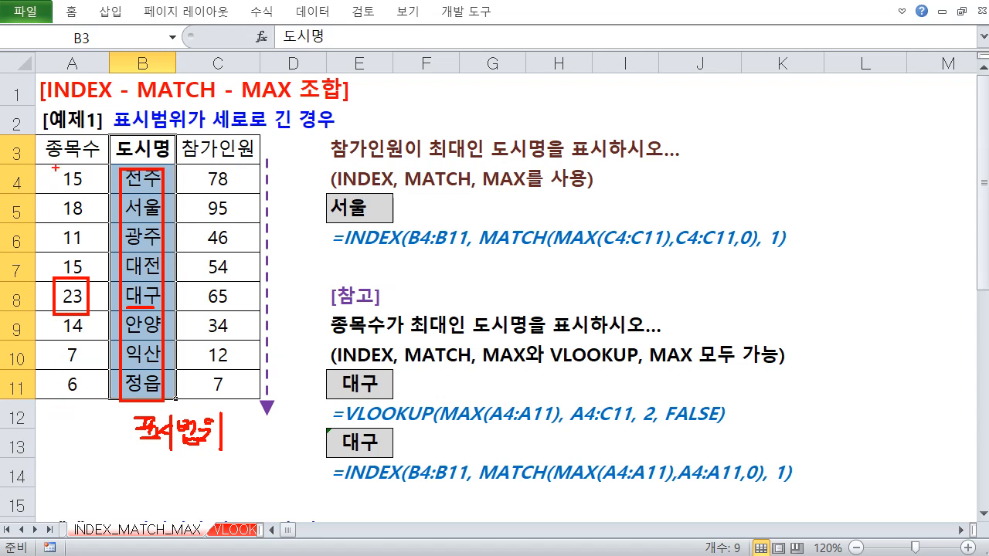
Step: Box A4:A11 with the handwritten label 찾을범위, draw an arrow from 23 to the label 찾을값, and clear all screen annotations
mouse_move(54, 167)
left_mouse_down()
mouse_move(97, 400)
mouse_move(46, 418)
mouse_move(73, 423)
mouse_move(78, 440)
mouse_move(88, 431)
mouse_move(103, 439)
left_mouse_up()
left_click_drag(105, 417, 106, 442)
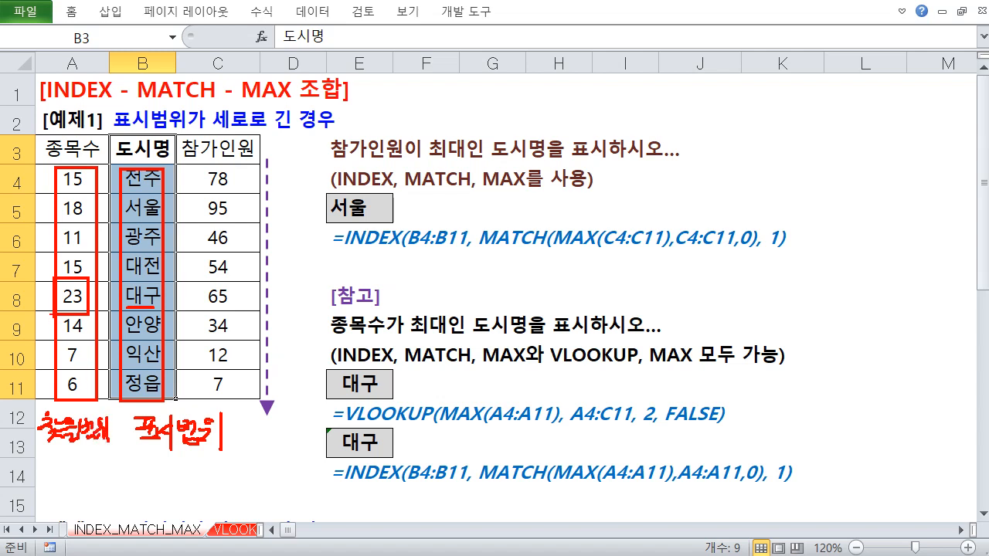
mouse_move(52, 313)
left_mouse_down()
mouse_move(28, 427)
mouse_move(62, 468)
left_mouse_up()
left_click_drag(71, 460, 79, 473)
mouse_move(84, 459)
left_mouse_down()
mouse_move(92, 485)
mouse_move(134, 467)
mouse_move(125, 483)
mouse_move(141, 481)
left_mouse_up()
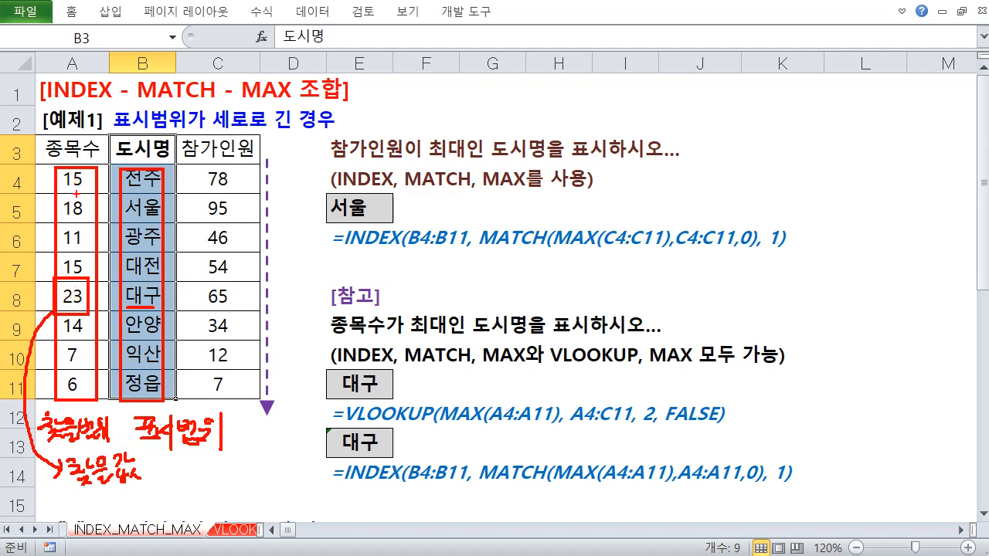
left_click_drag(35, 284, 40, 283)
key("Escape")
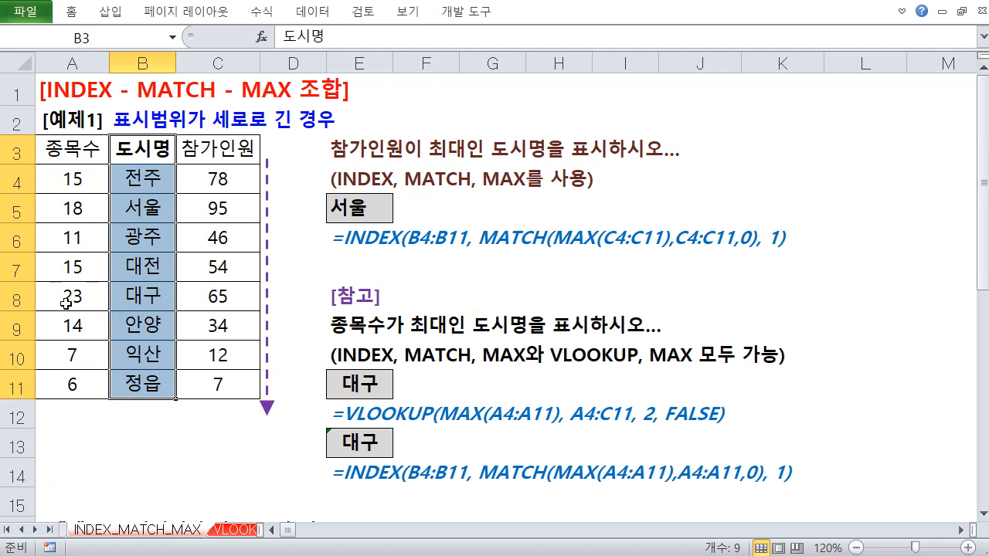
Step: Enter =MAX(A4:A11) in cell E7 to find the largest 종목수
left_click(351, 265)
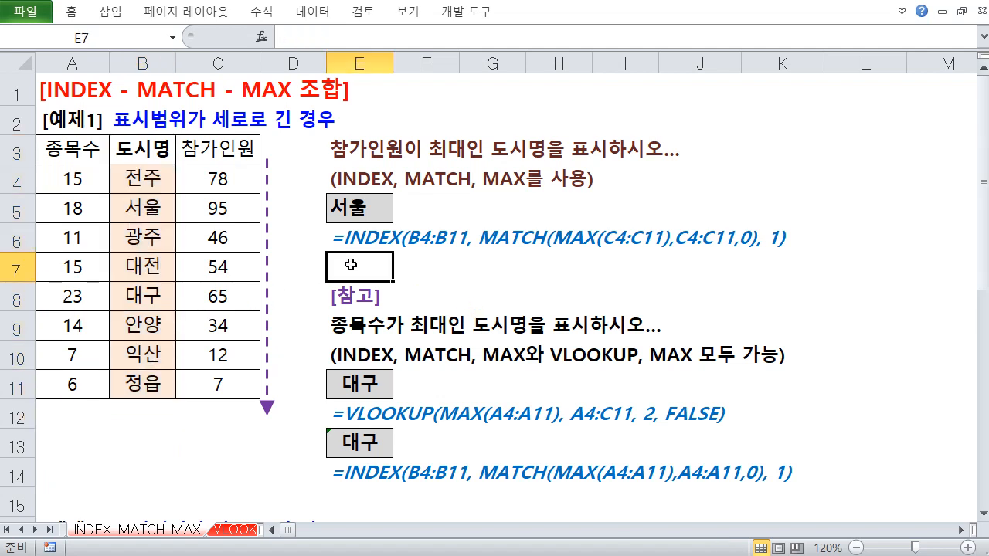
type("=ma")
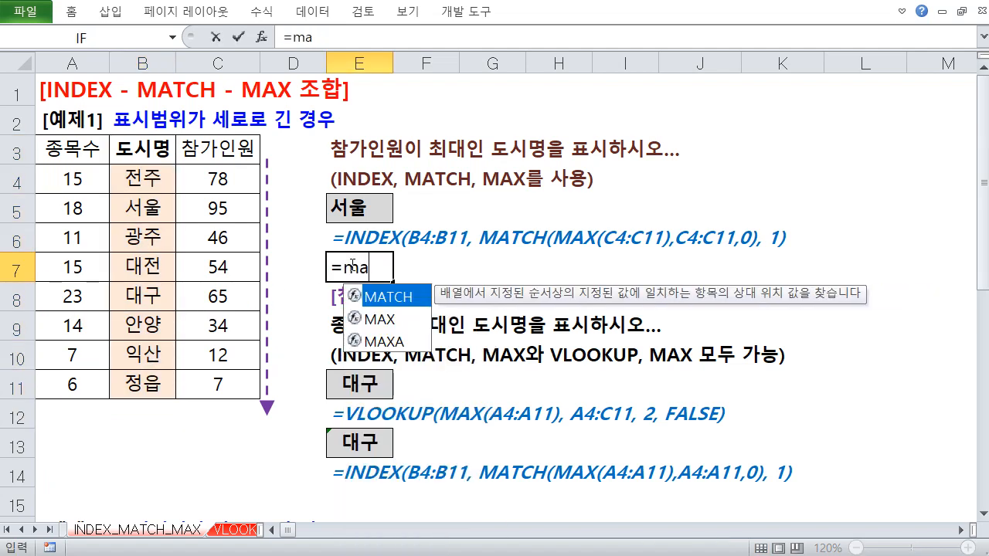
key("Down")
key("Tab")
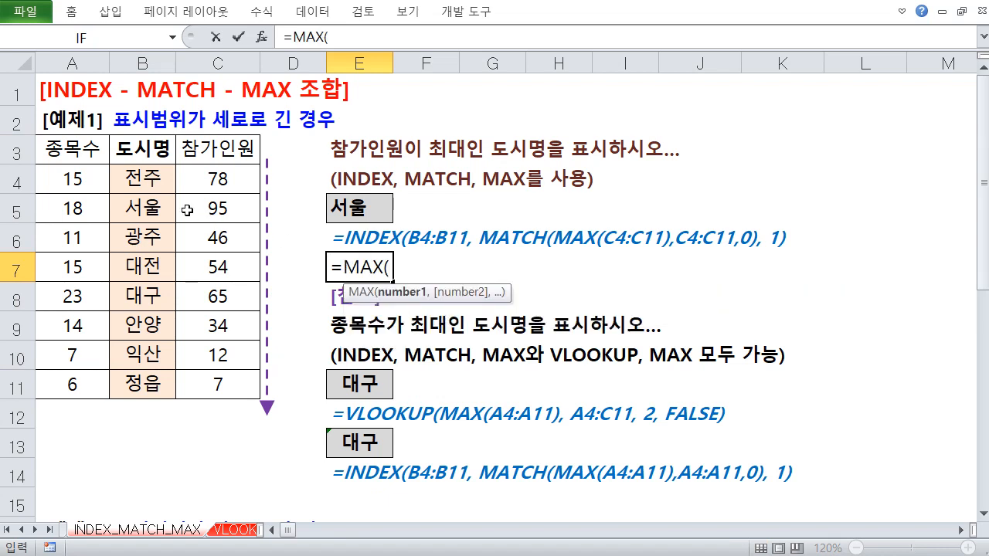
left_click(71, 180)
left_click_drag(71, 180, 71, 395)
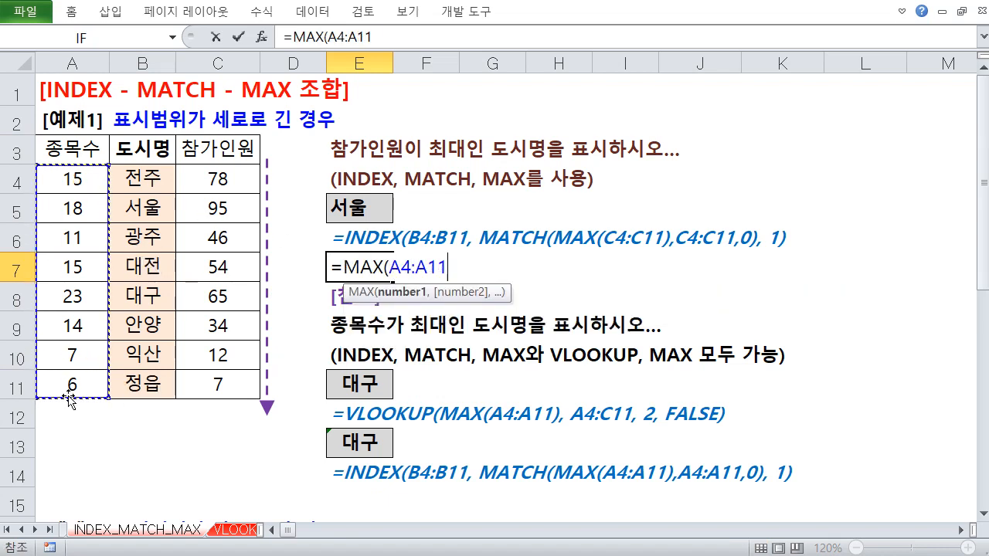
type(")")
key("Return")
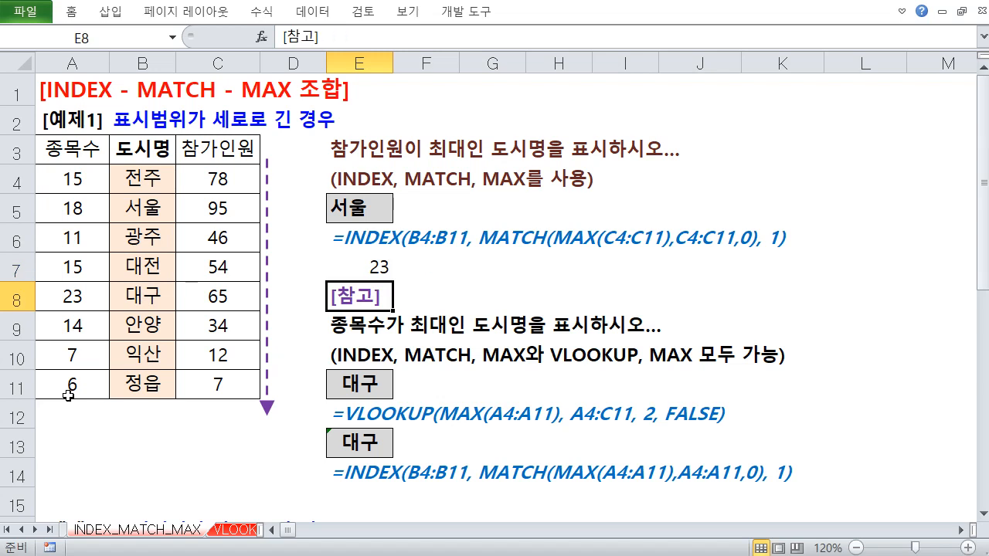
Step: Enter =MATCH(E7,A4:A11,0) in cell F7 to find the position of the maximum
key("Up")
key("Right")
type("=")
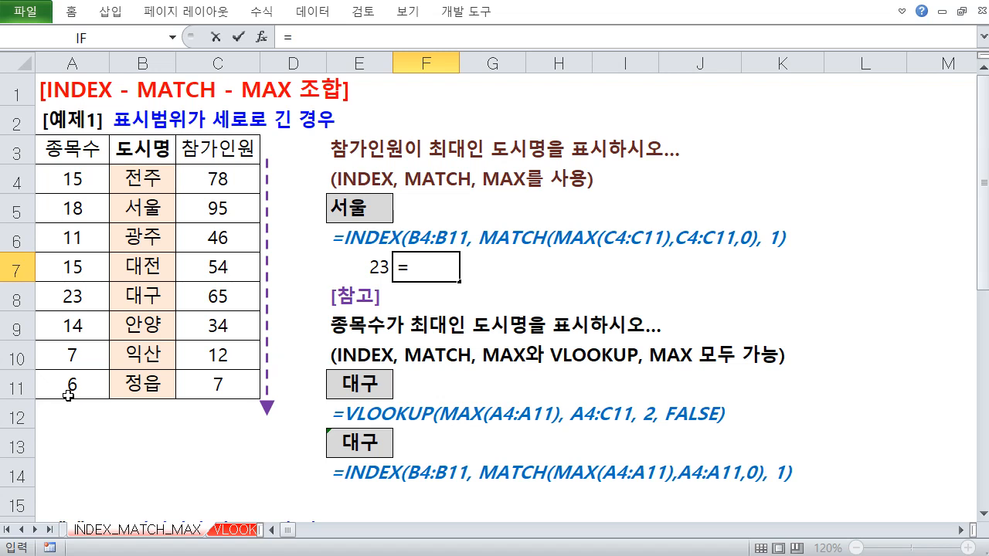
type("m")
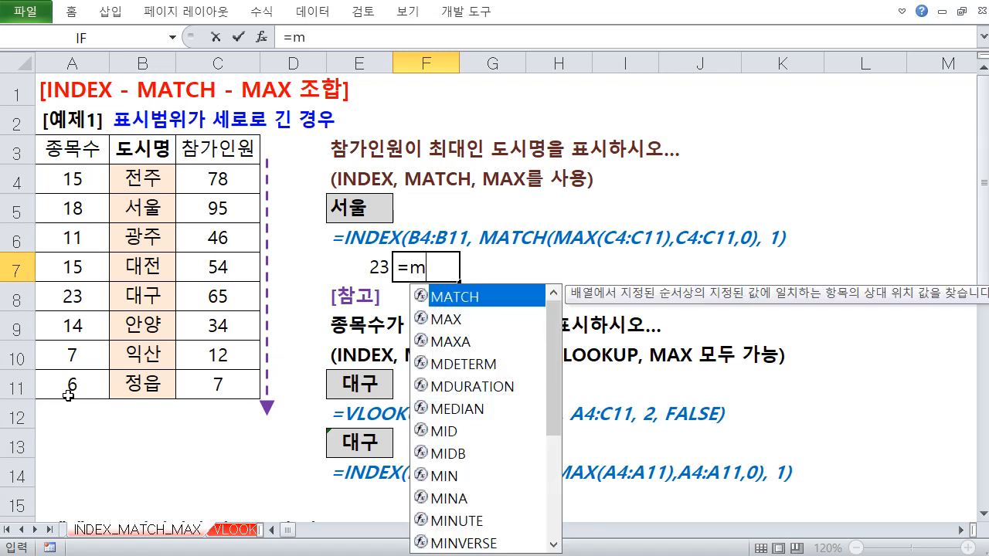
type("at")
key("Tab")
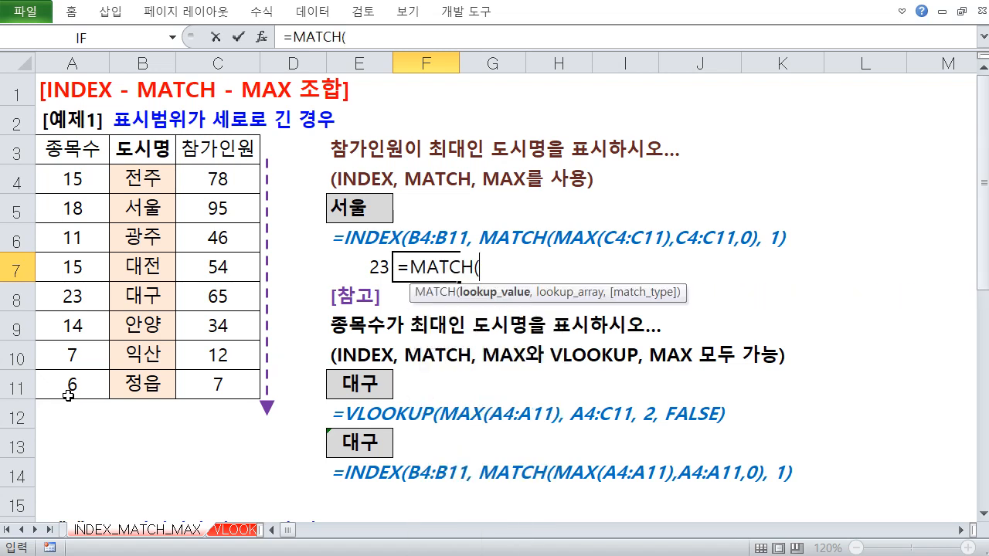
left_click(376, 267)
type(",")
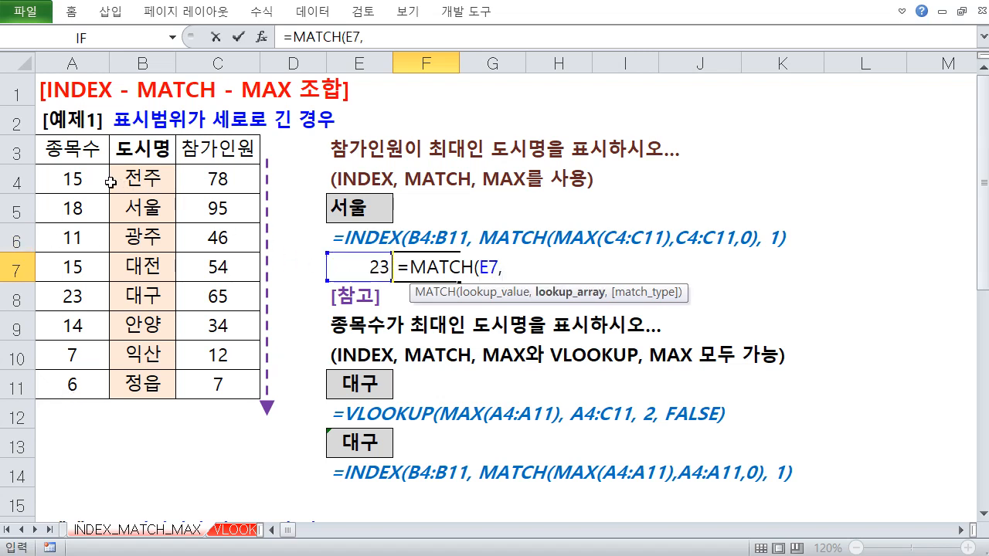
left_click_drag(83, 179, 74, 375)
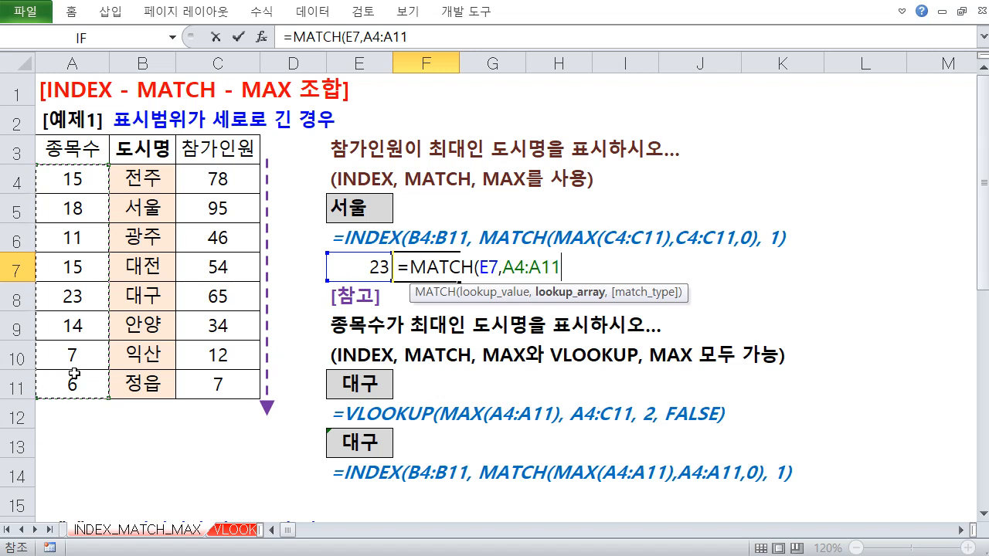
type(",0")
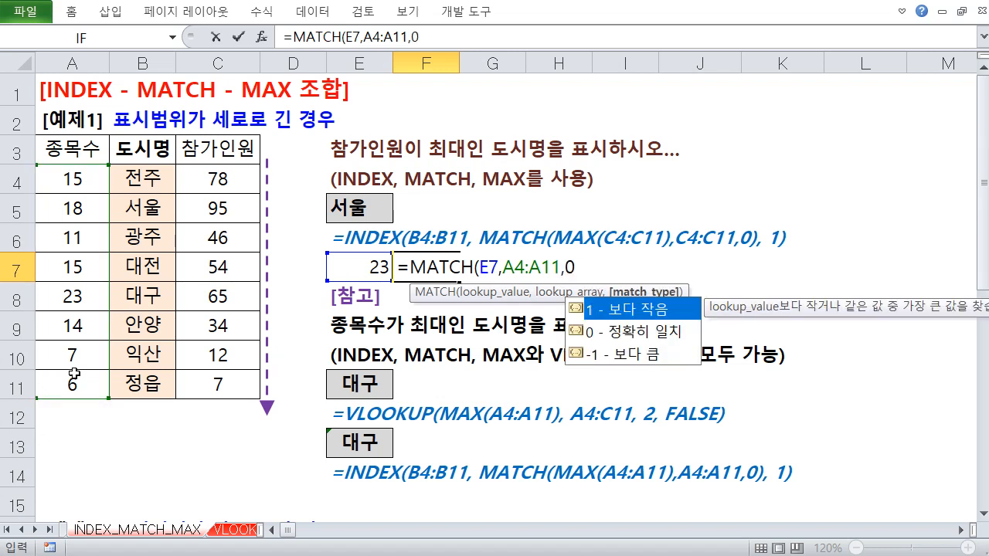
type(")")
key("Return")
key("Up")
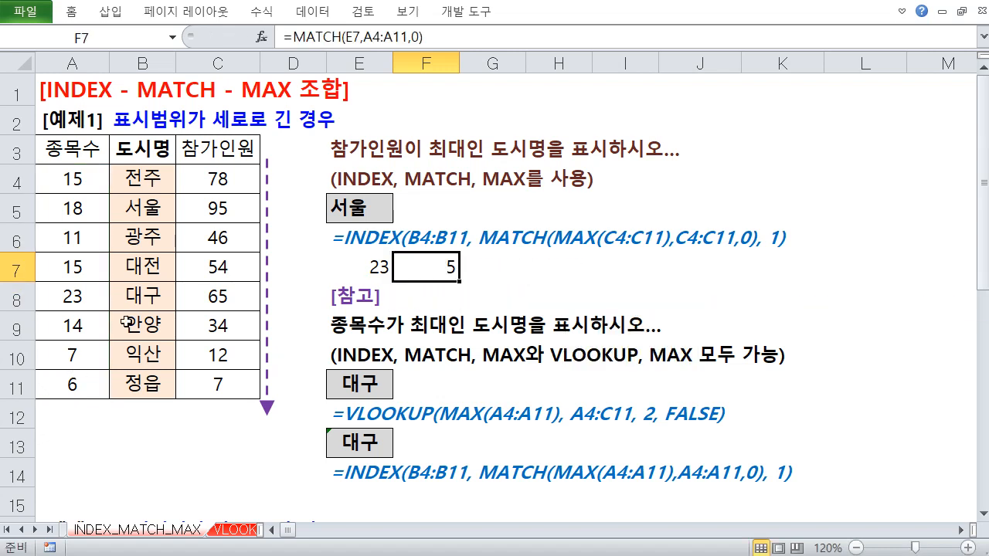
Step: Enter =INDEX(B4:B11,F7,1) in cell G7 to return the matching city name
left_click(497, 264)
type("=")
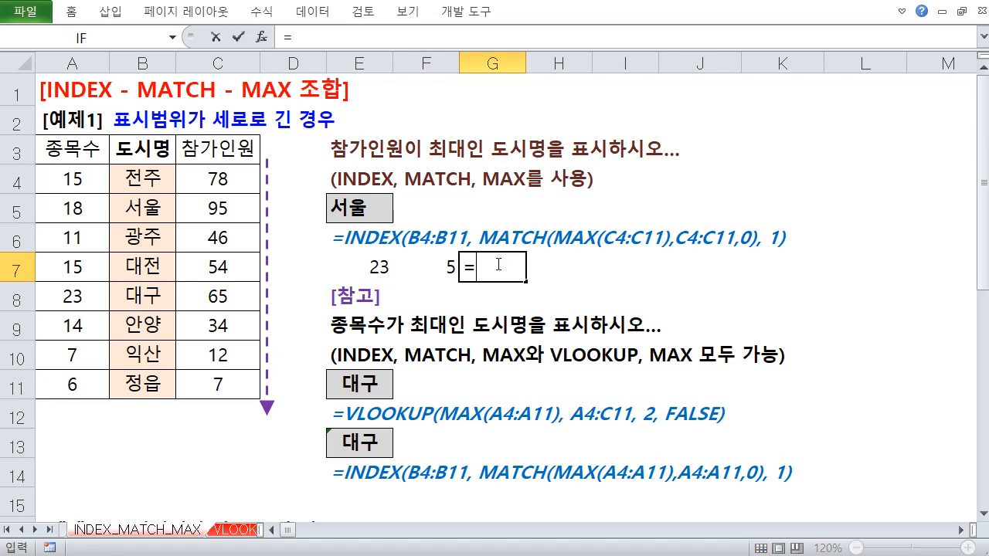
type("ㅑㅜ")
key("BackSpace")
key("BackSpace")
type("in")
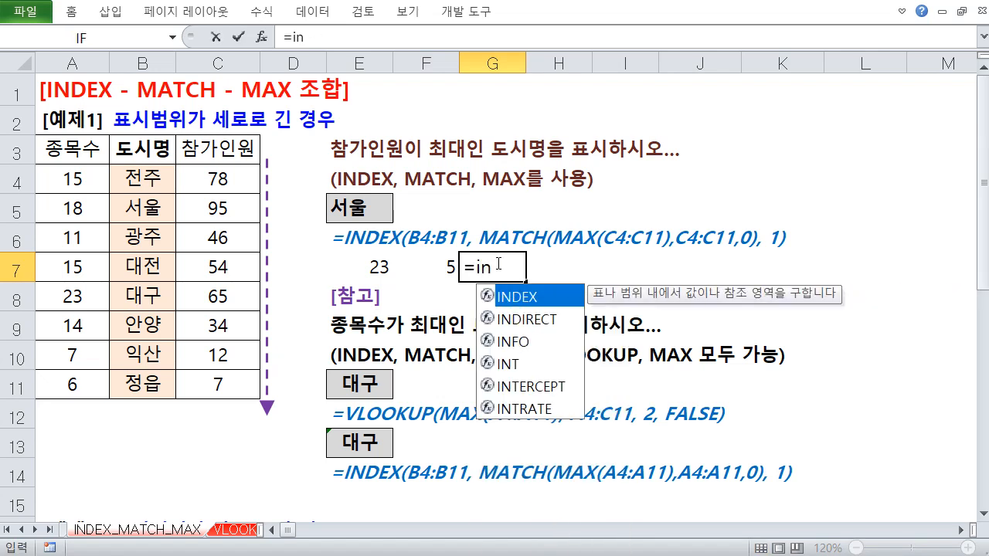
key("Tab")
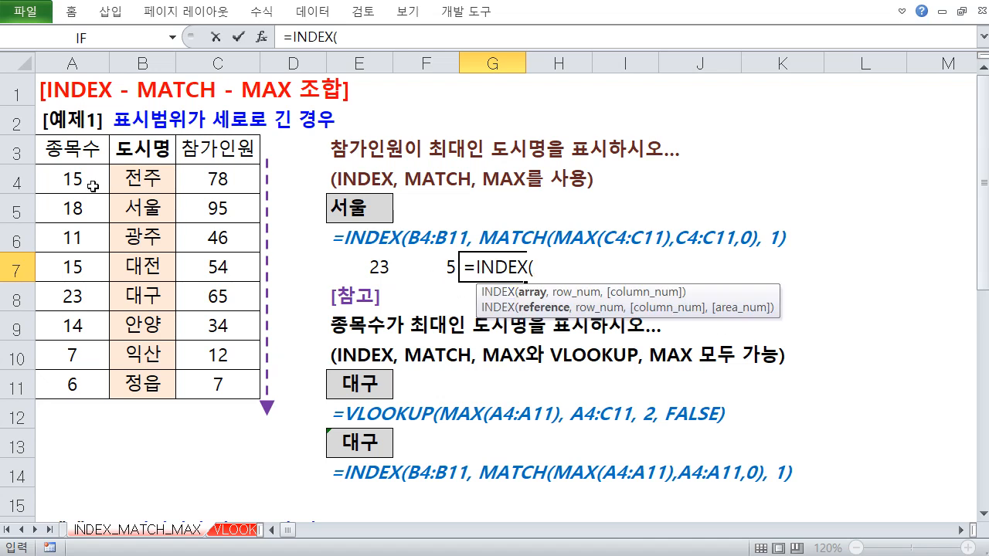
left_click_drag(133, 179, 142, 379)
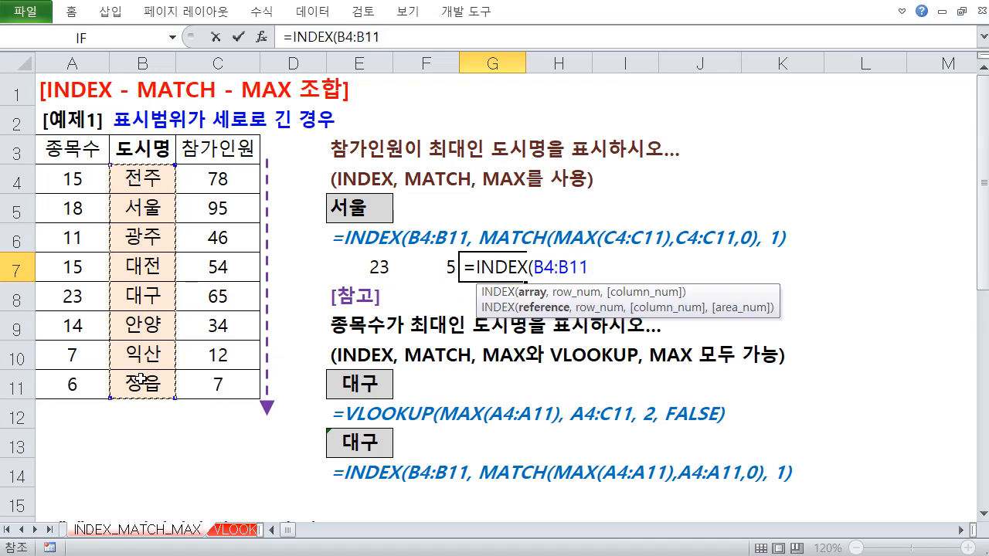
type(",")
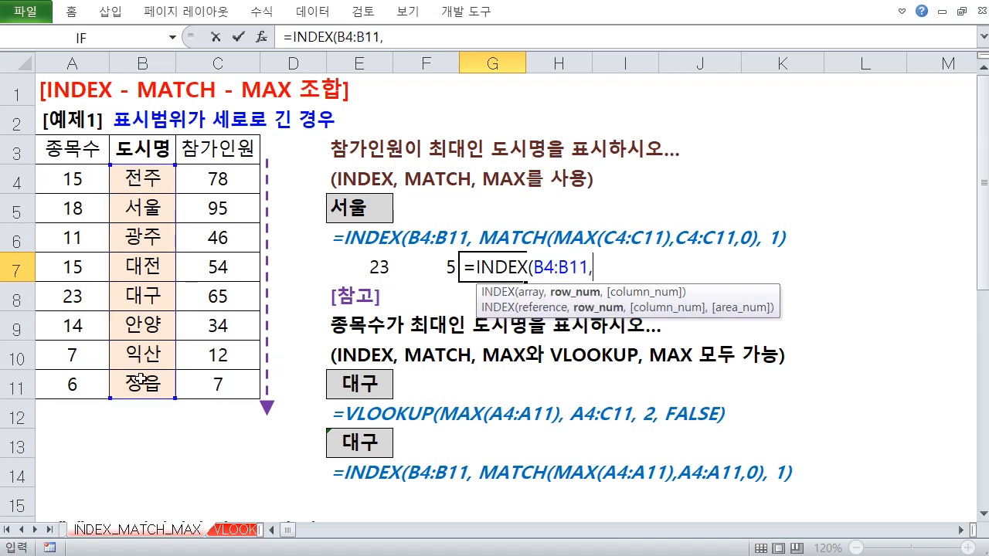
left_click(439, 266)
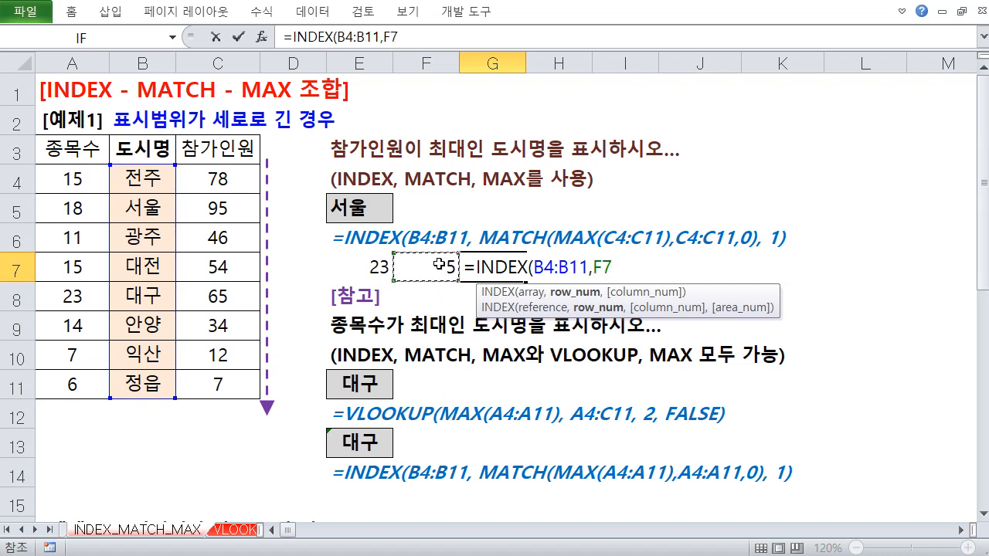
type(",")
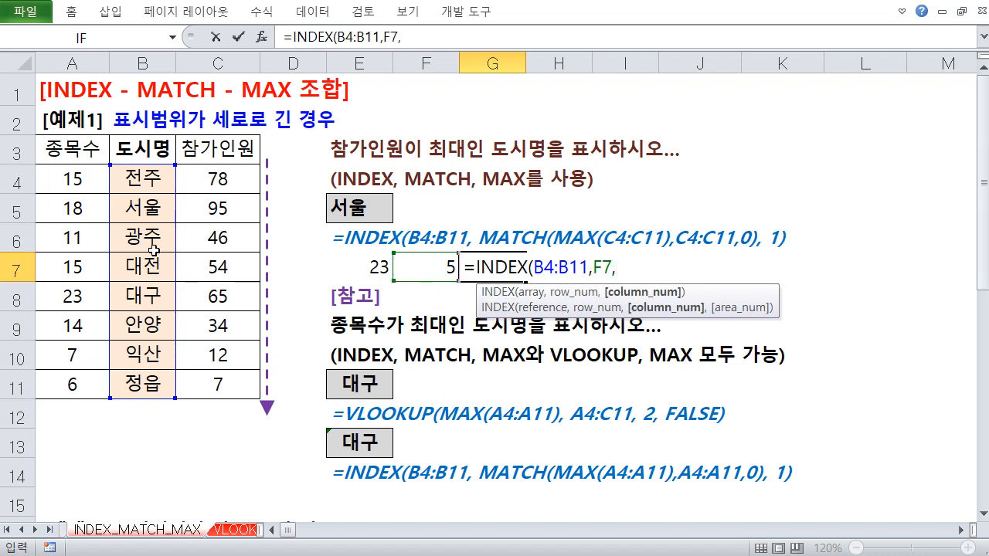
type("1)")
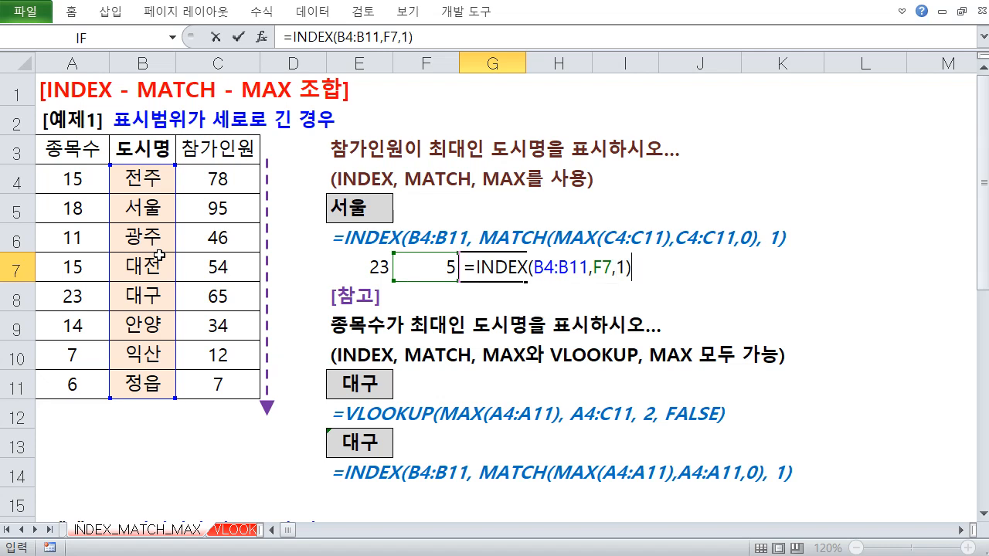
key("ctrl+Return")
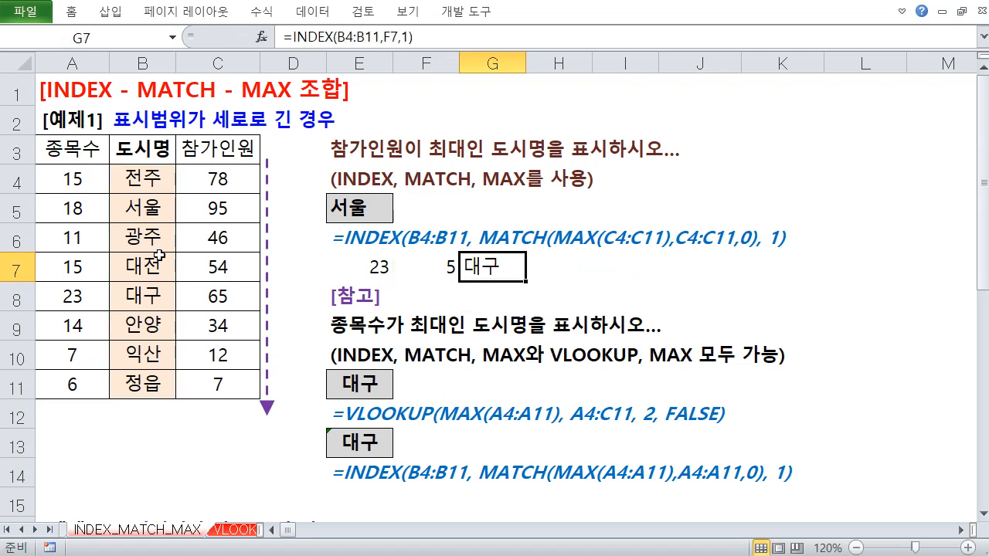
Step: Delete the practice formulas from cells G7, F7 and E7
key("Delete")
key("Left")
key("Delete")
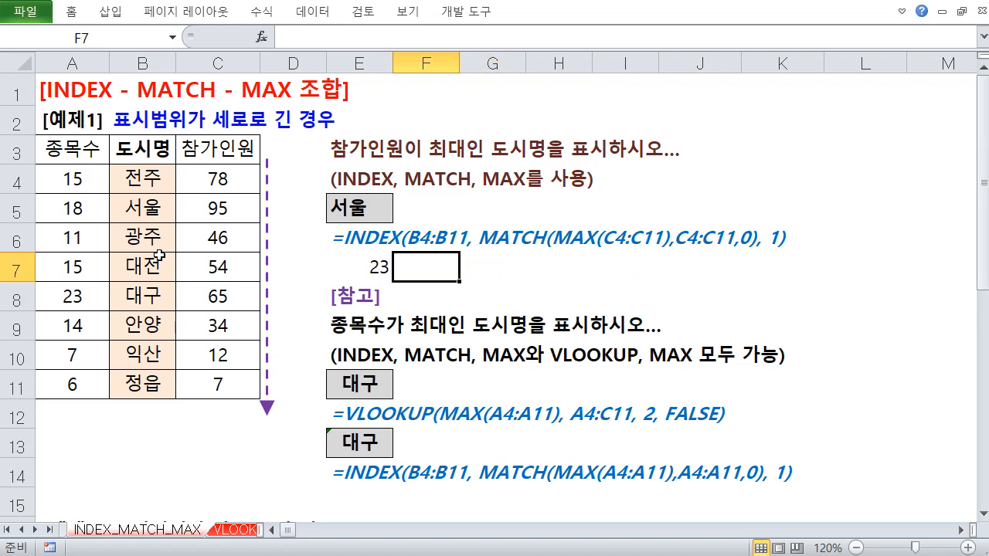
key("Left")
key("Delete")
Step: Begin a formula in cell E7 with INDEX over B4:B11 and a nested MATCH function for the row number
type("=")
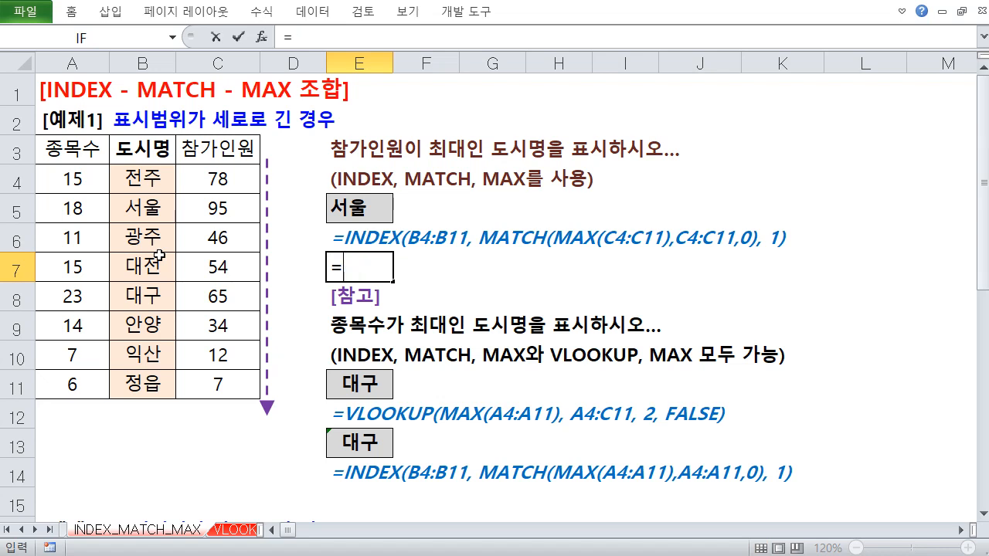
type("in")
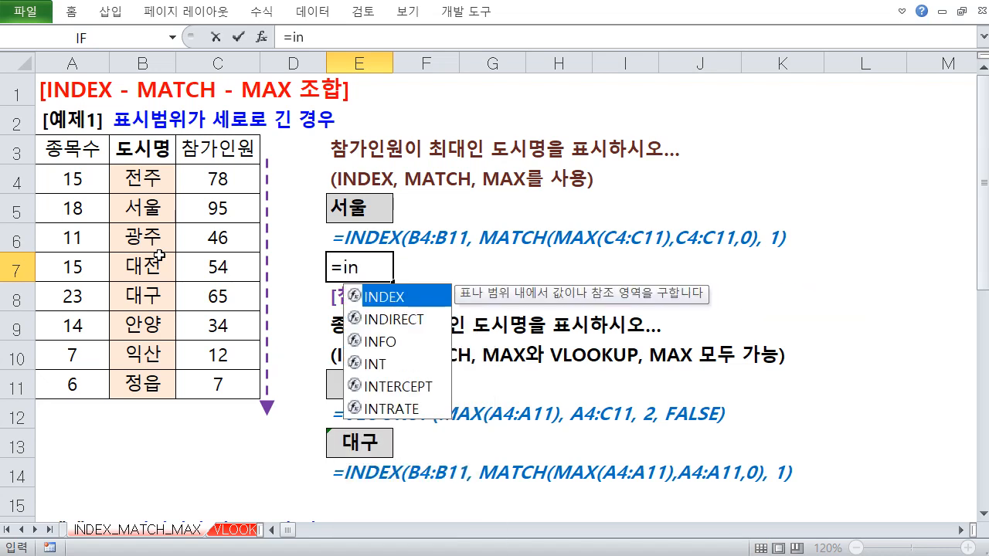
key("Tab")
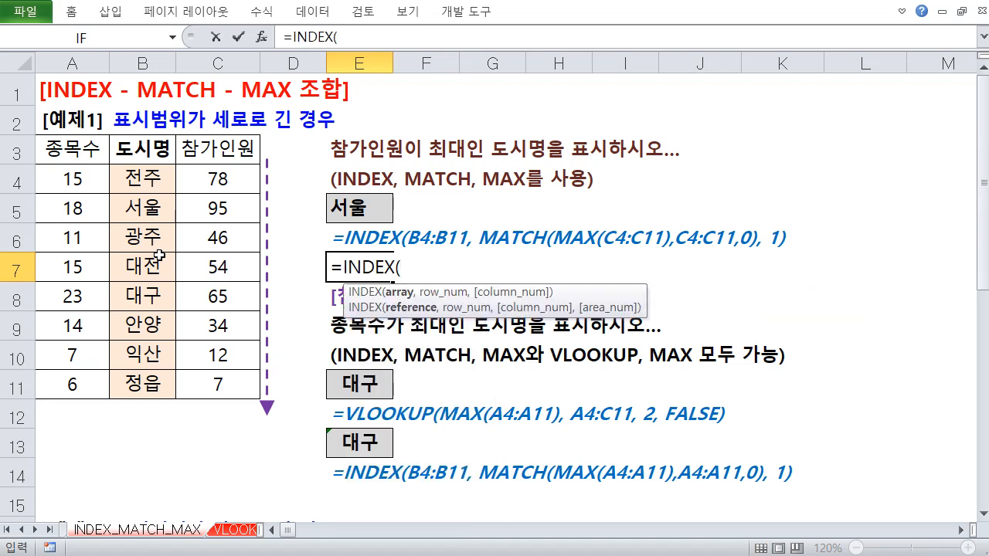
left_click_drag(147, 180, 153, 386)
type(",")
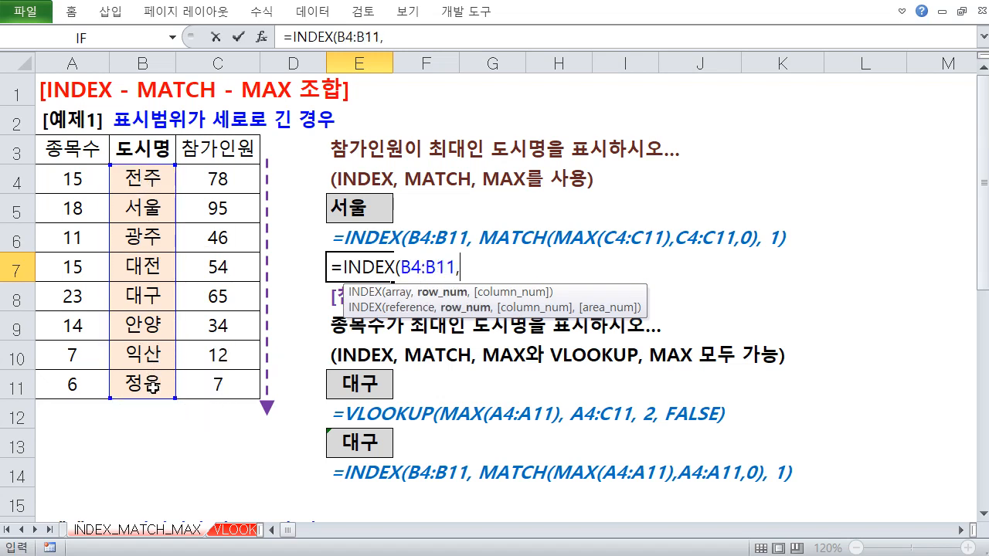
type("ma")
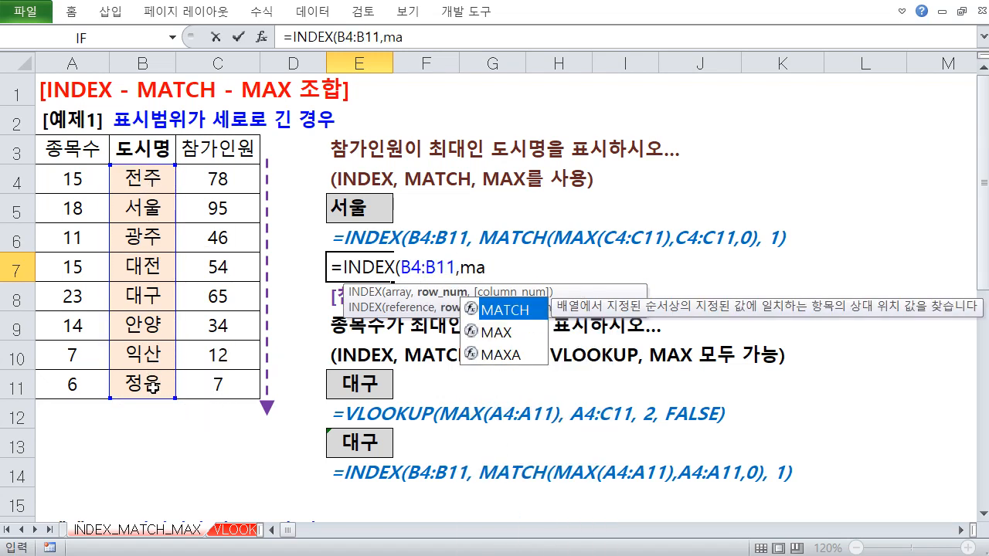
type("tch")
key("Tab")
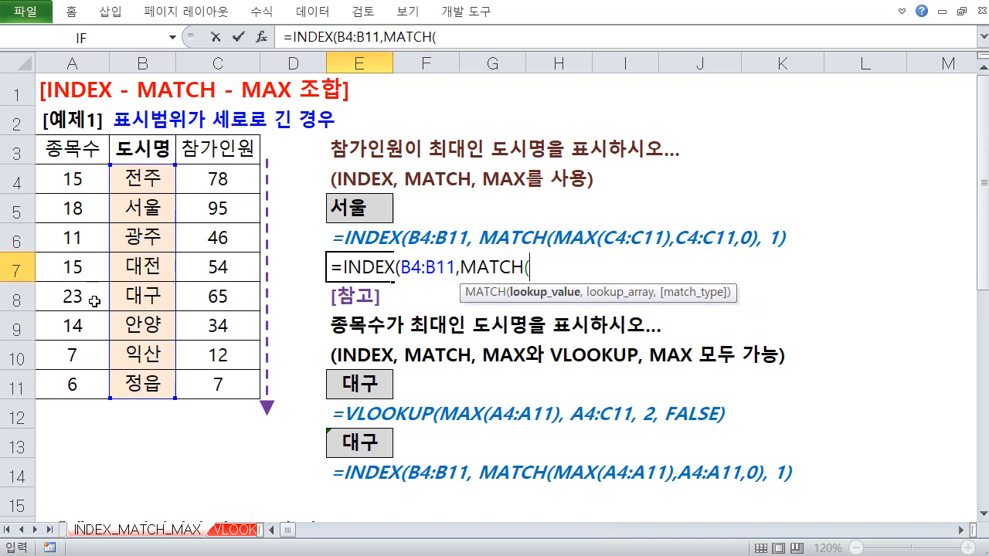
Step: Make MAX(C4:C11) the lookup value of the nested MATCH, so it targets the largest 참가인원
type("23")
key("BackSpace")
key("BackSpace")
type("ma")
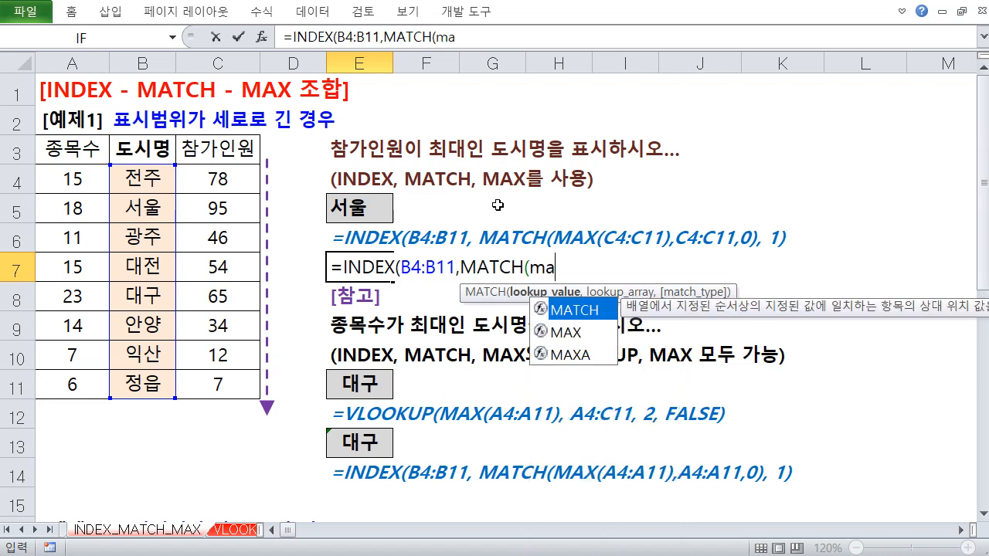
key("Down")
key("Tab")
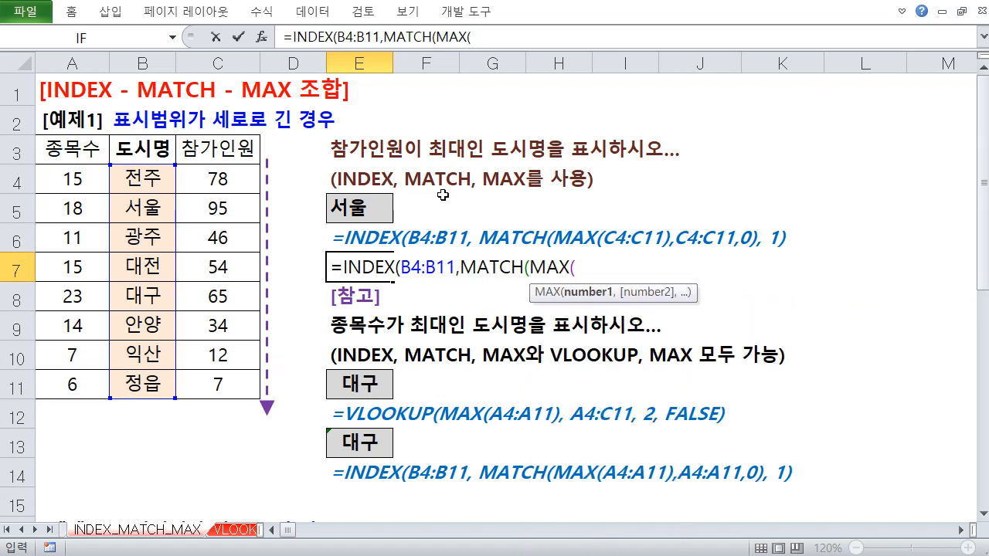
left_click_drag(85, 185, 75, 384)
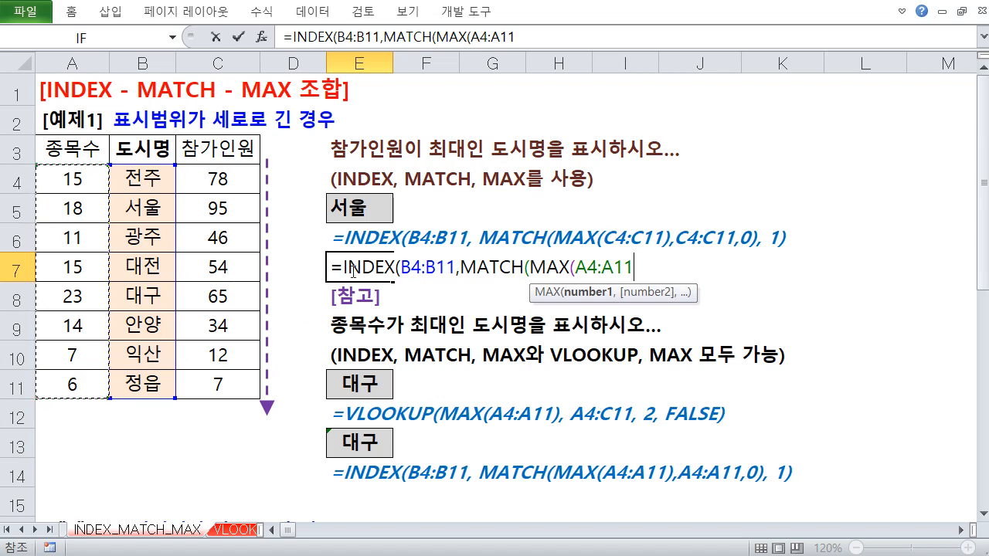
left_click_drag(217, 179, 214, 386)
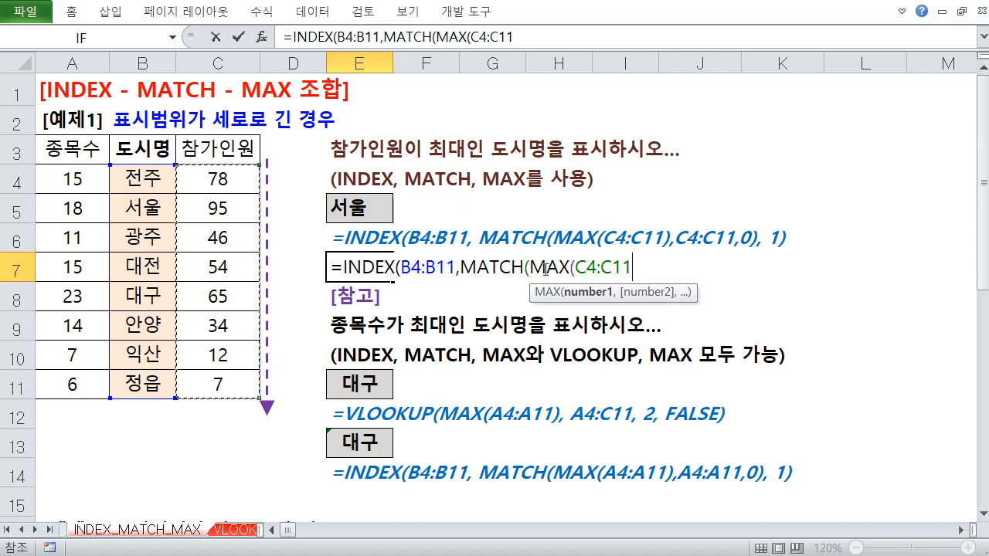
type(")")
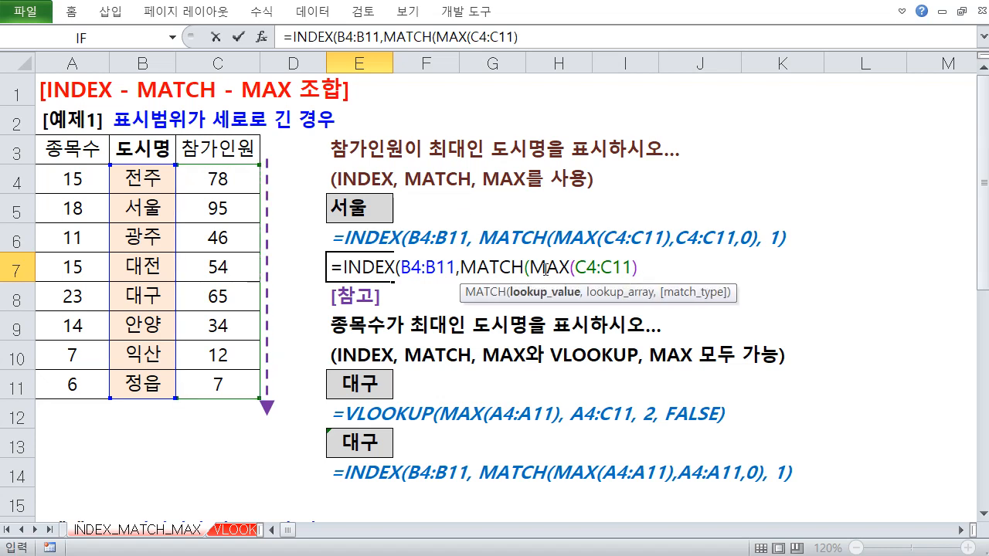
Step: Complete the E7 formula with lookup array C4:C11, match type 0 and column number 1
type(",")
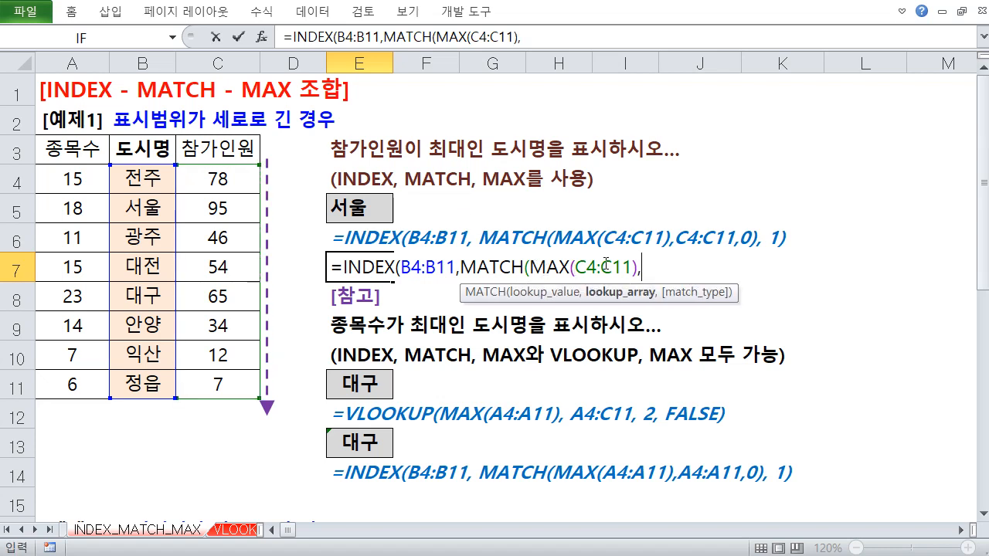
left_click_drag(232, 180, 251, 384)
type(",0")
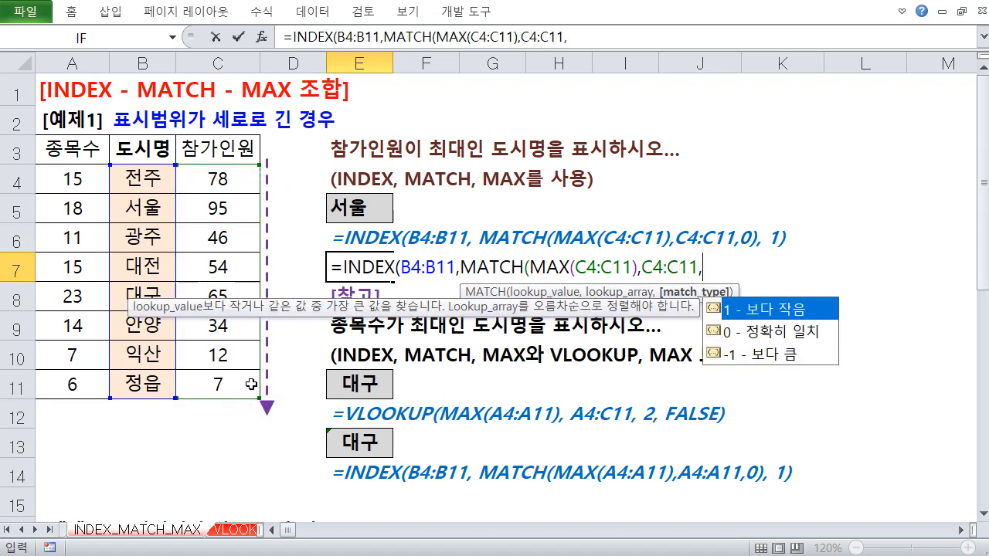
type(")")
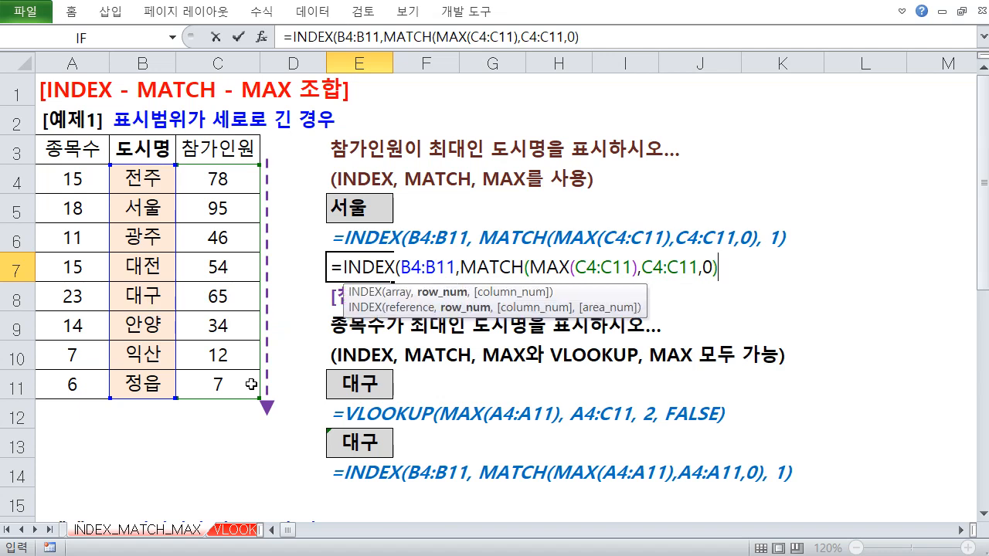
type(",")
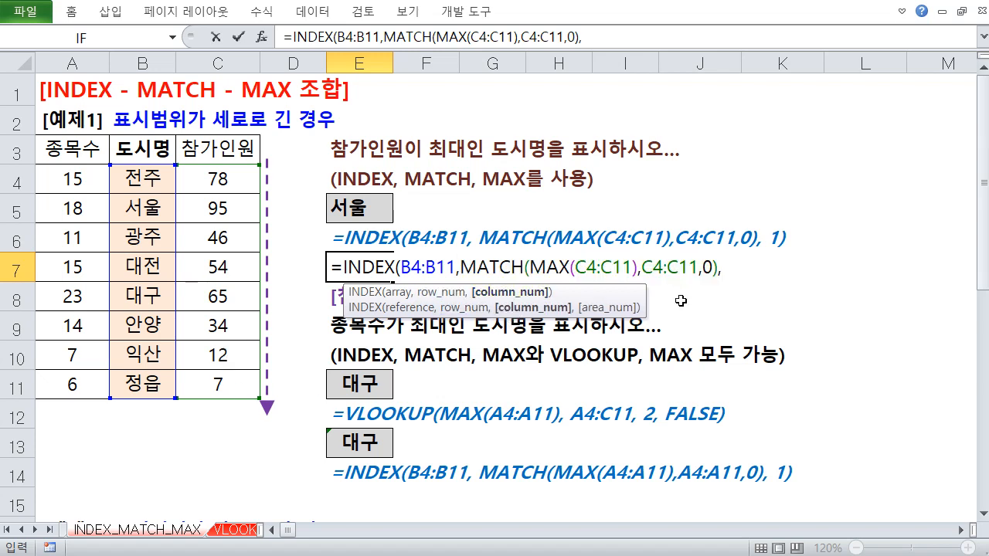
type("1)")
key("Return")
key("Up")
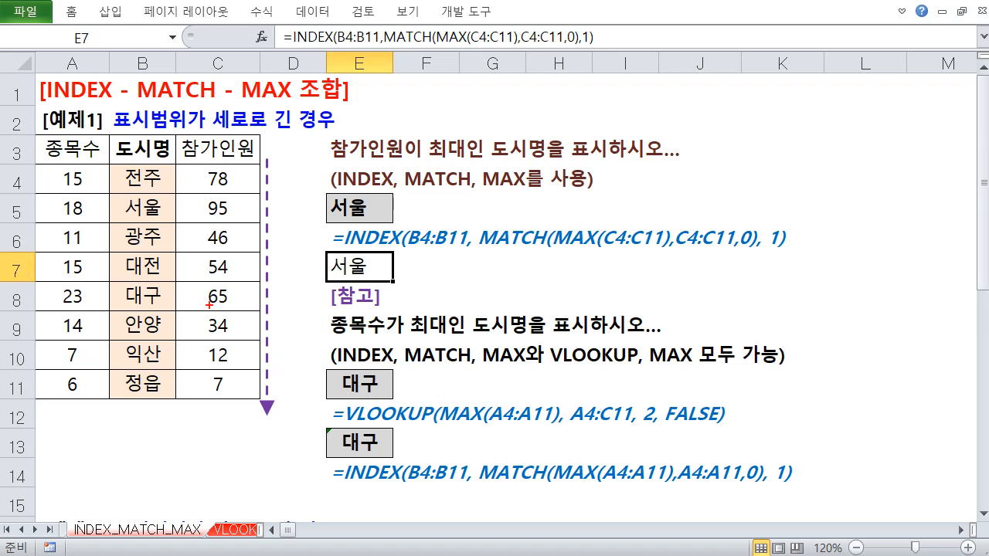
Step: Delete the practice INDEX formula from cell E7
mouse_move(204, 199)
left_mouse_down()
mouse_move(236, 220)
mouse_move(170, 207)
left_mouse_up()
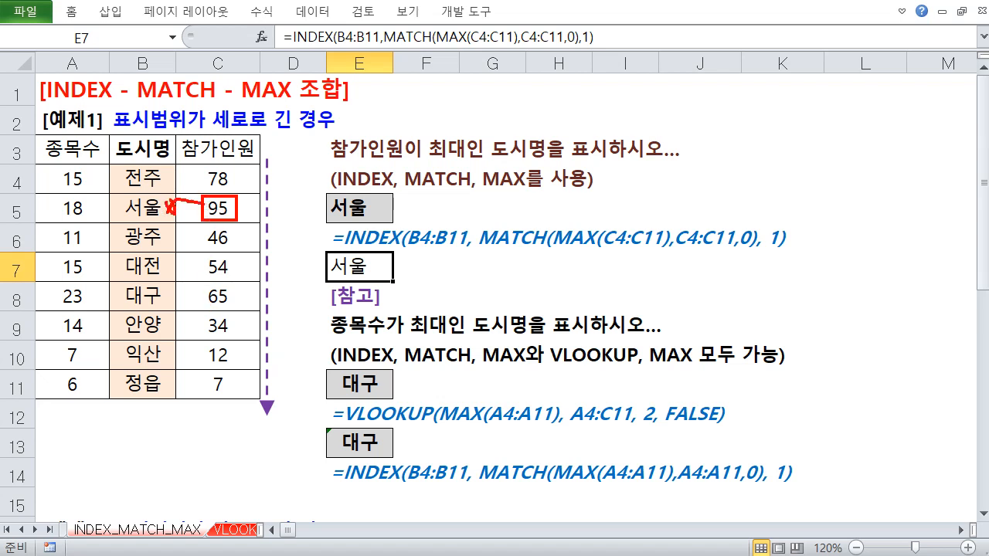
key("Escape")
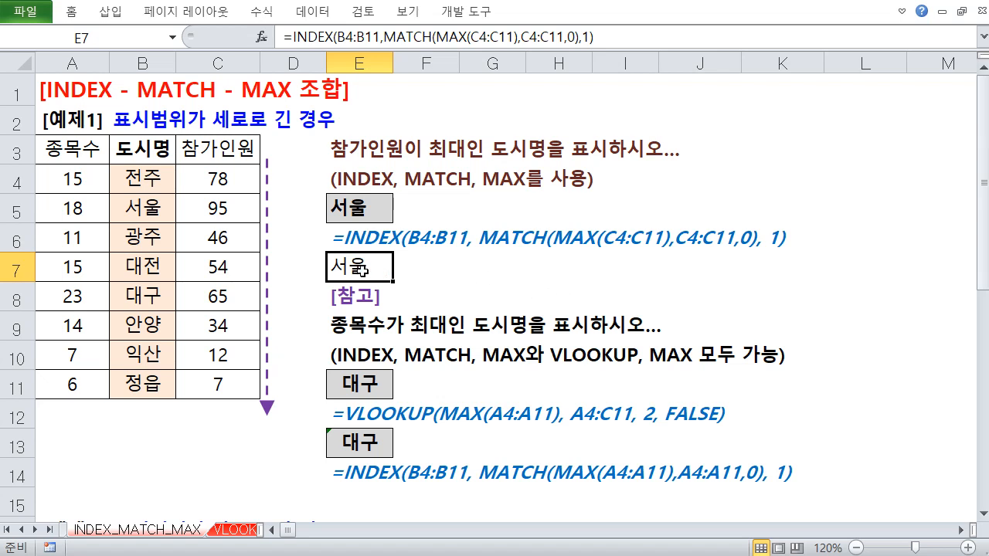
key("Delete")
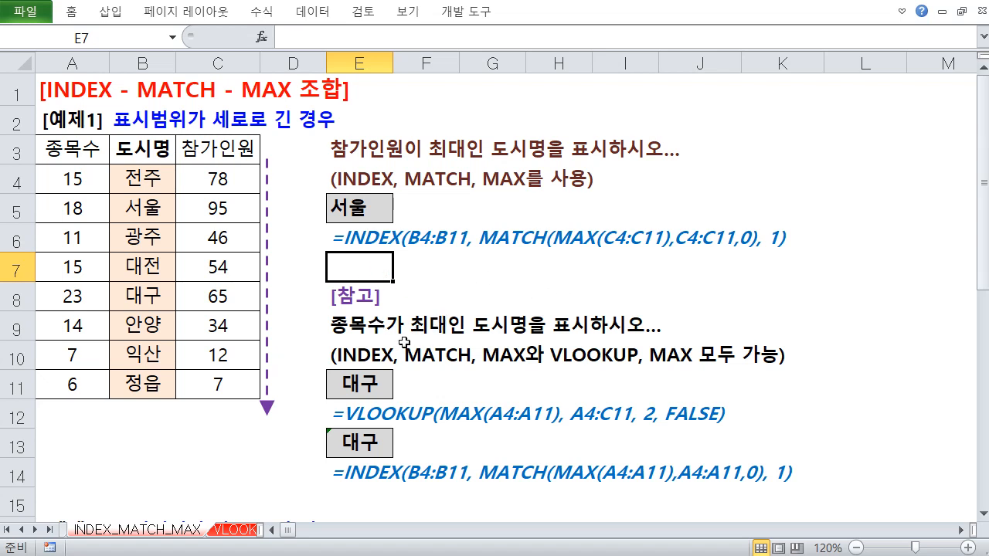
key("ctrl+2")
left_click_drag(44, 283, 96, 311)
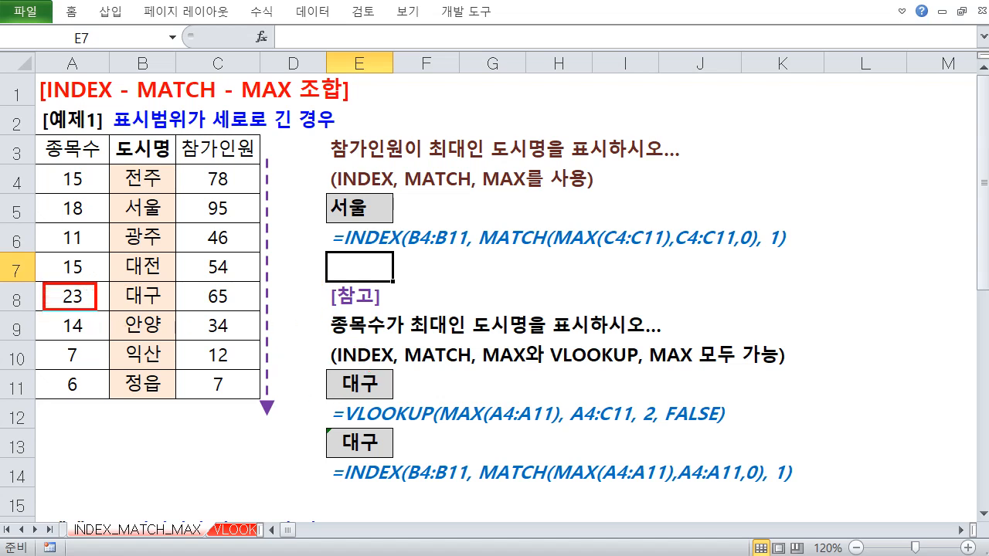
mouse_move(78, 415)
left_mouse_down()
mouse_move(124, 437)
mouse_move(140, 402)
mouse_move(153, 416)
left_mouse_up()
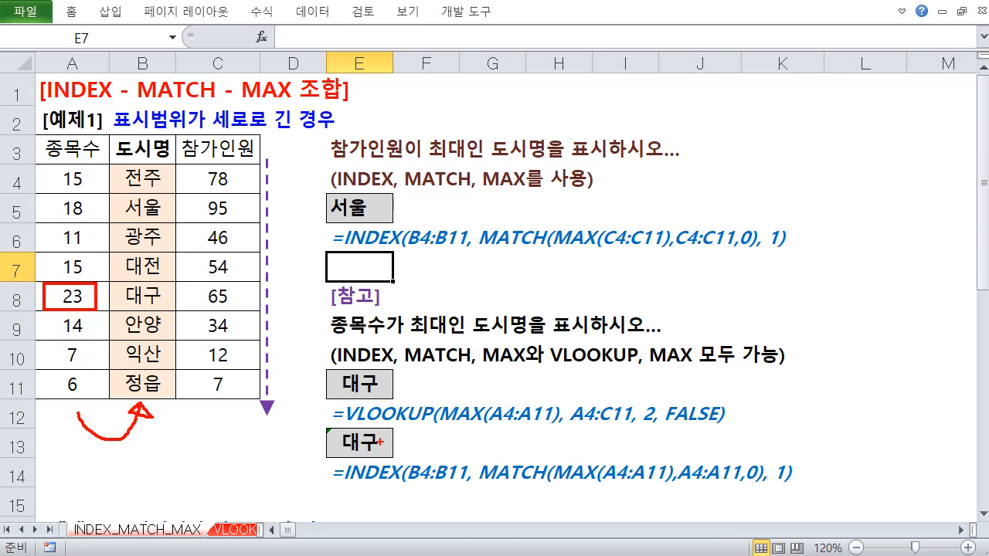
mouse_move(337, 401)
left_mouse_down()
mouse_move(427, 423)
mouse_move(401, 399)
mouse_move(325, 399)
left_mouse_up()
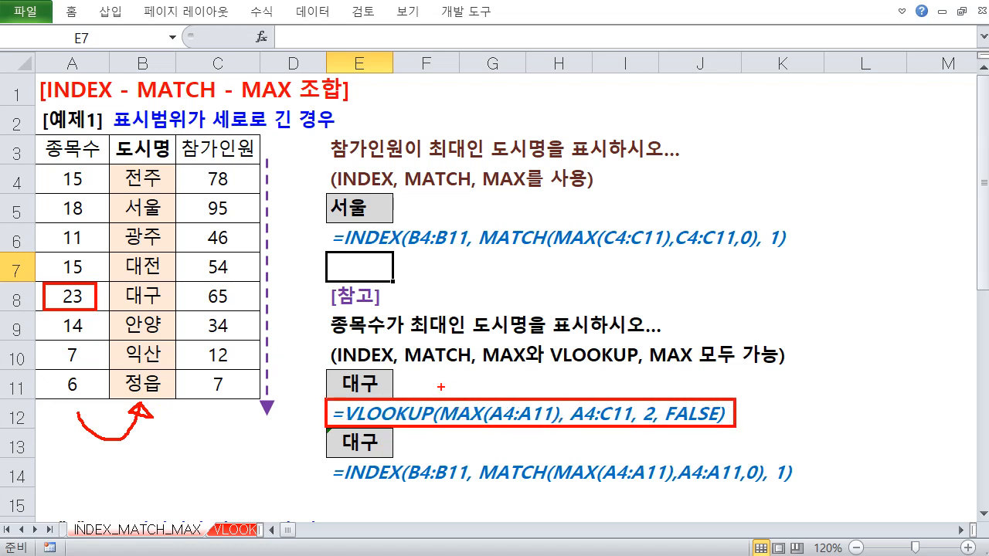
left_click_drag(440, 386, 555, 437)
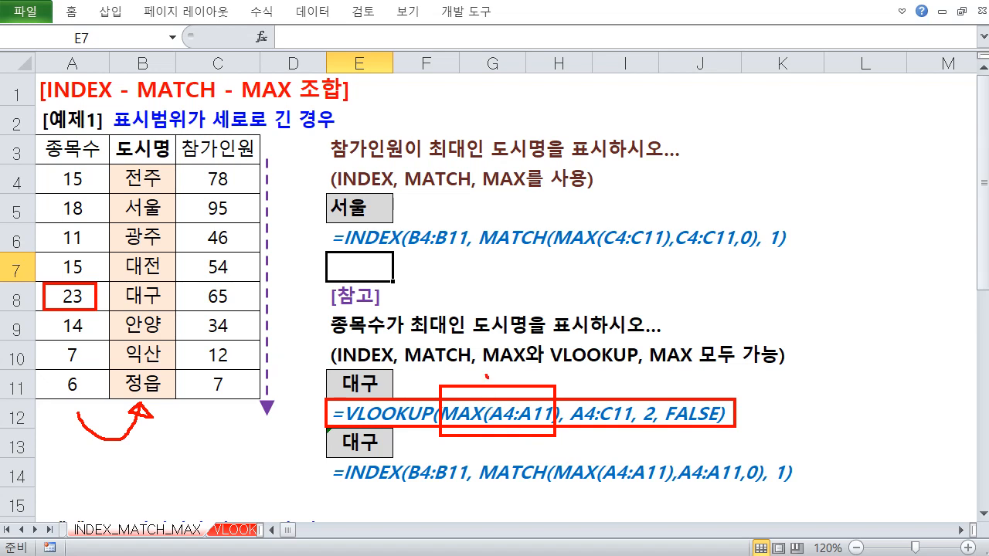
left_click_drag(486, 377, 499, 361)
key("Escape")
Step: Examine the VLOOKUP and INDEX example formulas under [참고] against the 종목수 and 도시명 columns of the table
left_click_drag(261, 530, 216, 531)
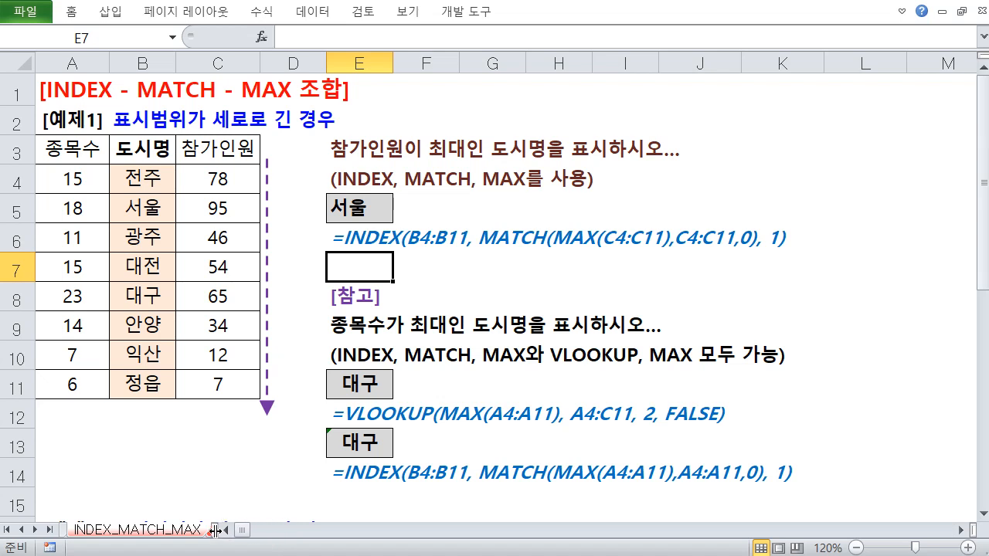
left_click(494, 356)
left_click(481, 377)
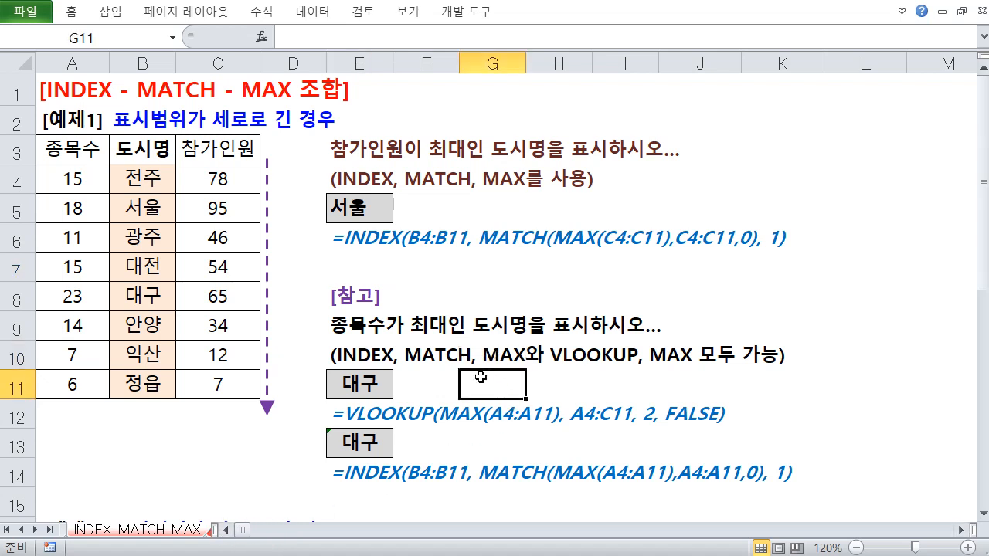
left_click(386, 416)
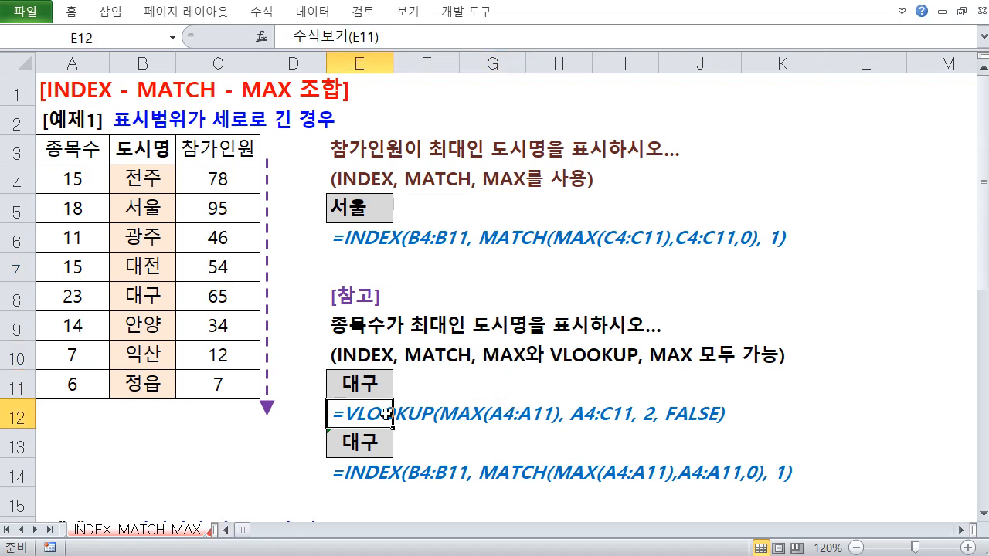
left_click(568, 422)
left_click(755, 427)
left_click_drag(80, 178, 76, 363)
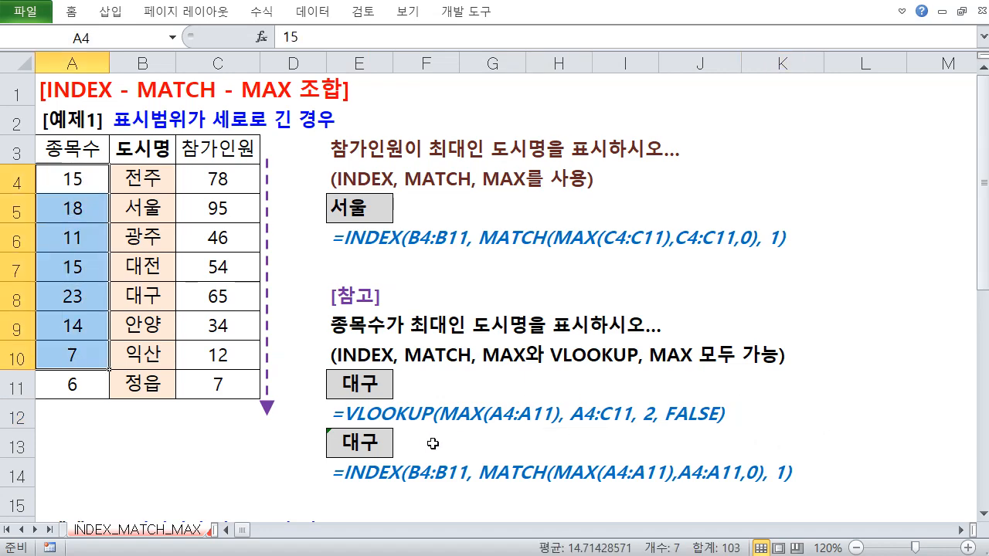
scroll(449, 438, "down", 1)
left_click(374, 383)
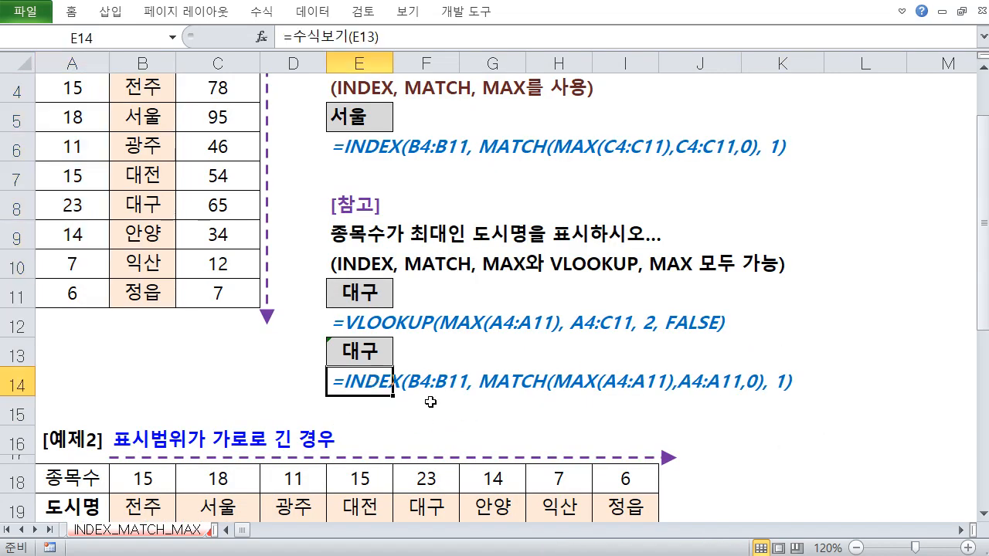
left_click(442, 403)
scroll(304, 336, "up", 1)
left_click_drag(142, 178, 144, 380)
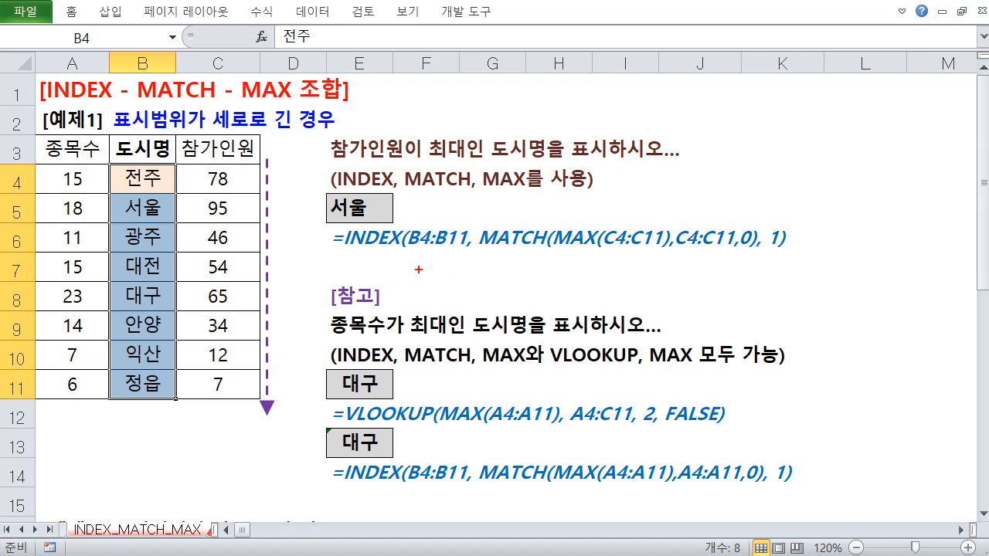
mouse_move(435, 274)
left_mouse_down()
mouse_move(437, 263)
mouse_move(448, 278)
mouse_move(473, 259)
mouse_move(495, 286)
mouse_move(516, 287)
left_mouse_up()
mouse_move(516, 271)
left_mouse_down()
mouse_move(499, 288)
mouse_move(440, 305)
mouse_move(447, 299)
left_mouse_up()
left_click_drag(453, 294, 456, 312)
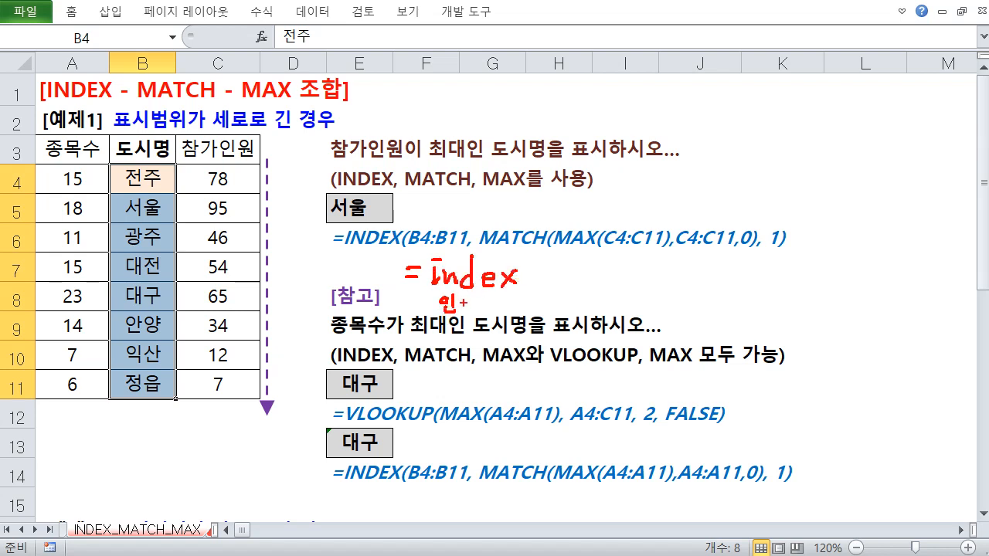